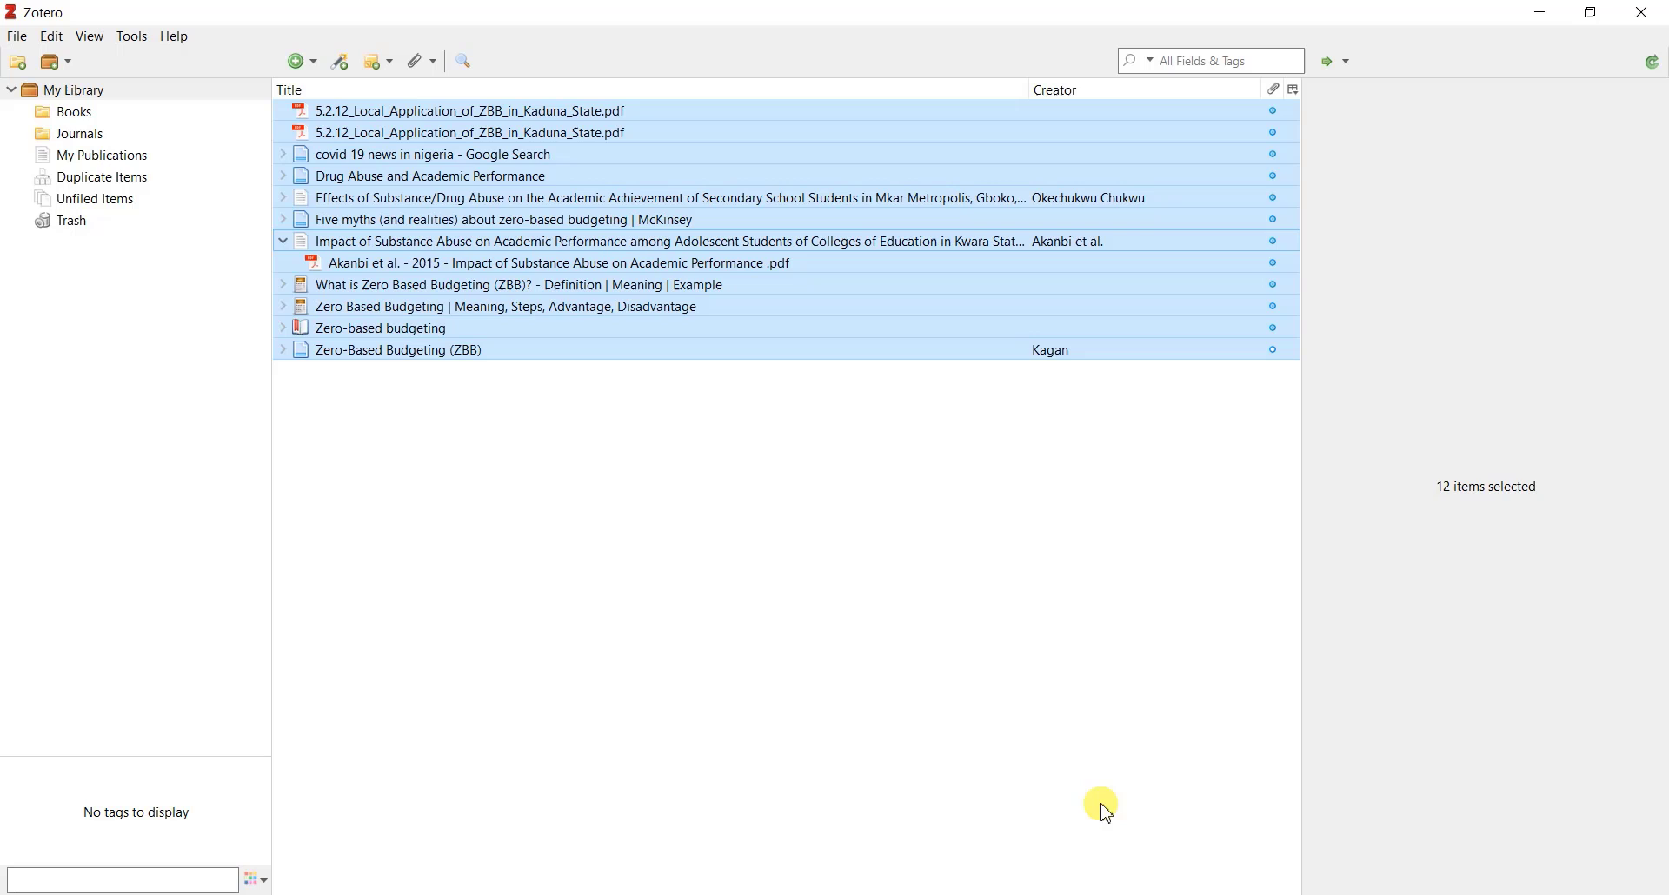
Expand the Akanbi et al. substance-abuse article to show its PDF, then select the article.
click(417, 208)
click(284, 240)
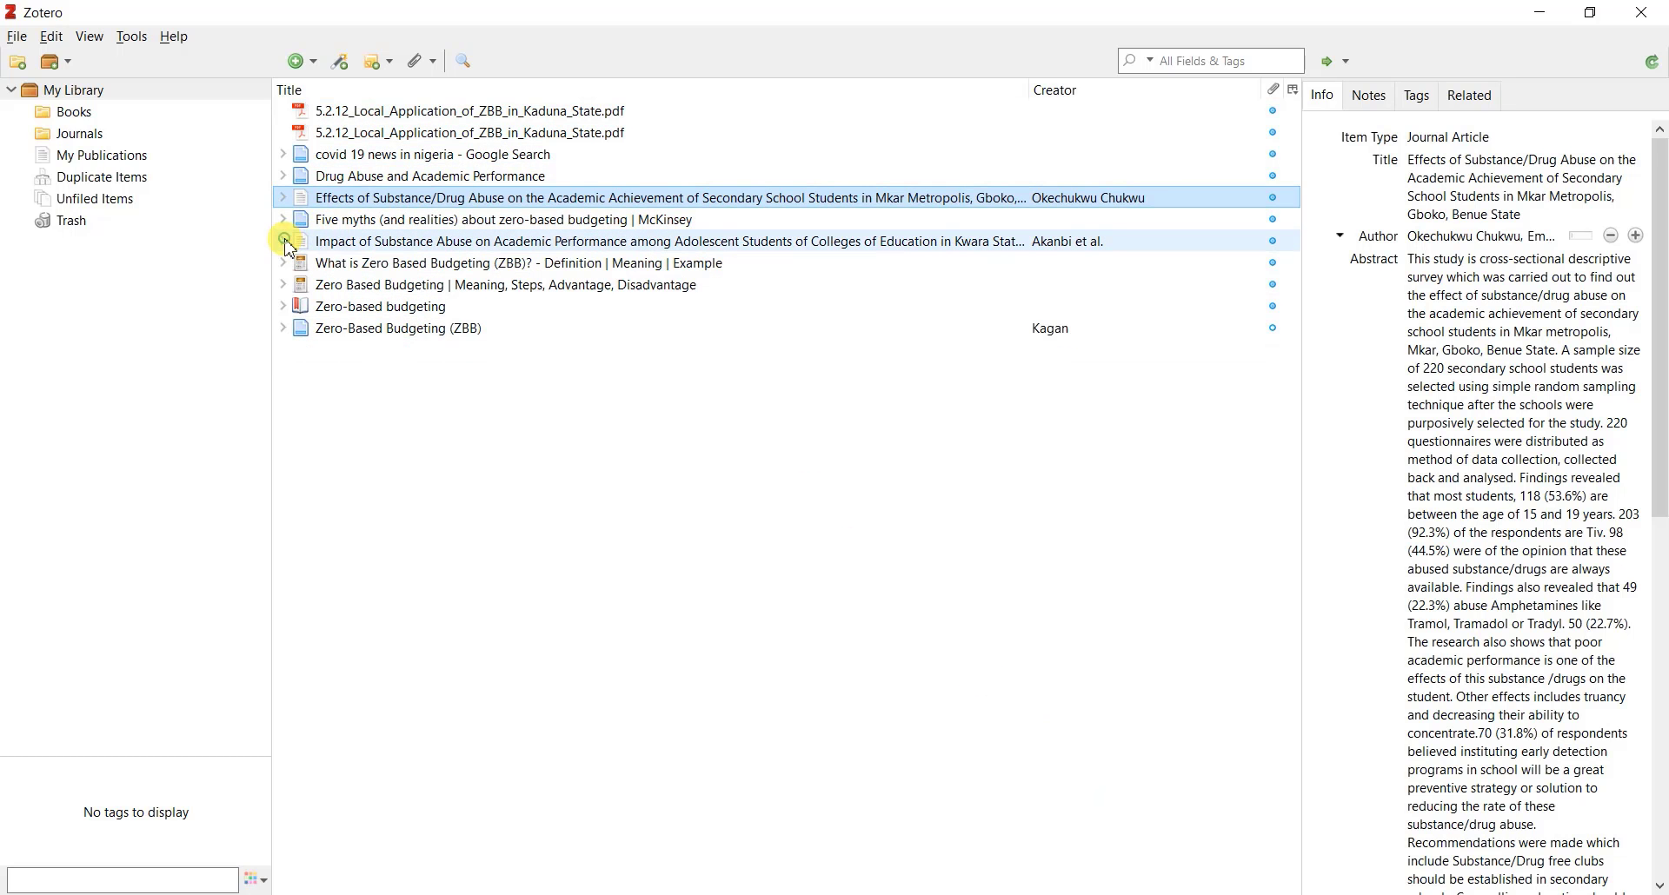
click(284, 242)
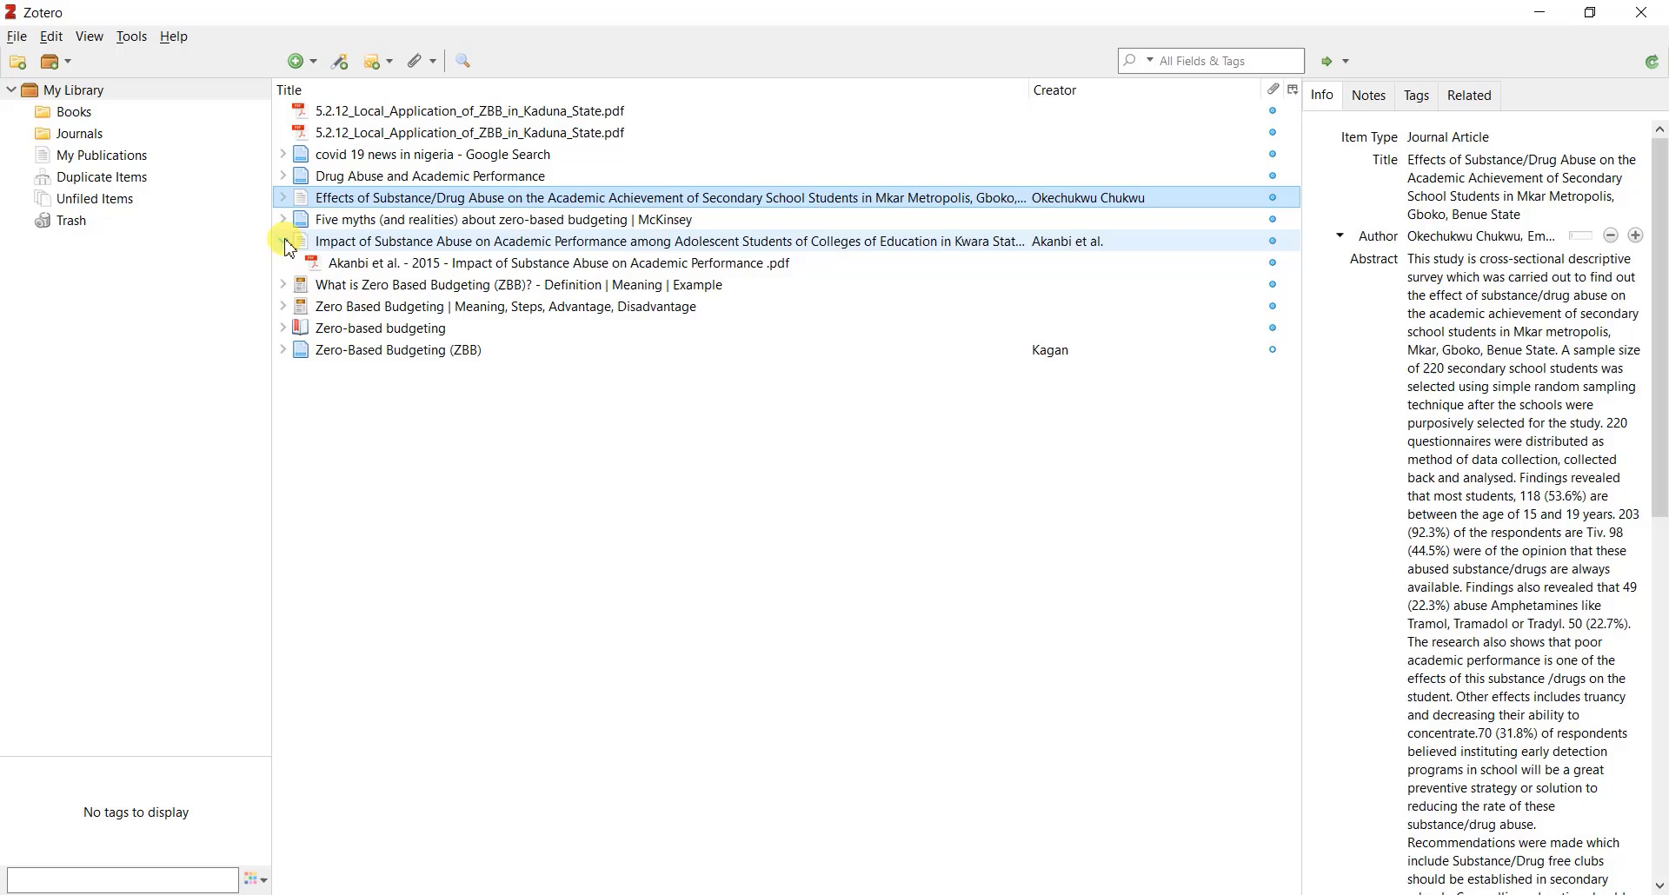
click(414, 269)
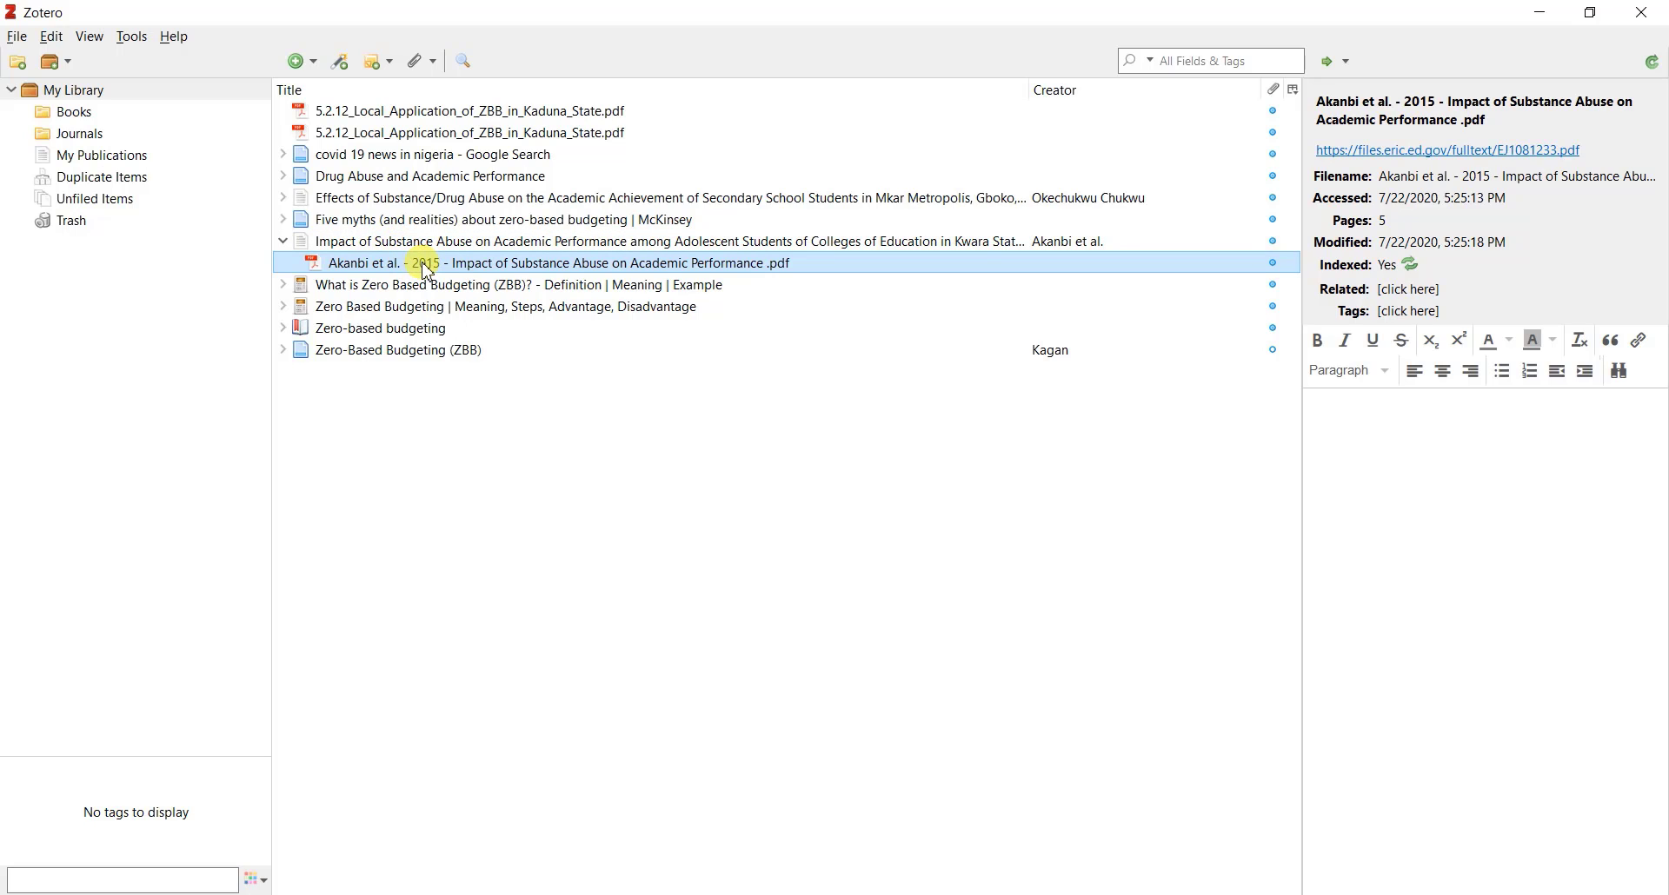
click(395, 248)
Copy an APA 7th in-text citation of the Akanbi et al. article, using Citations output mode.
right_click(397, 251)
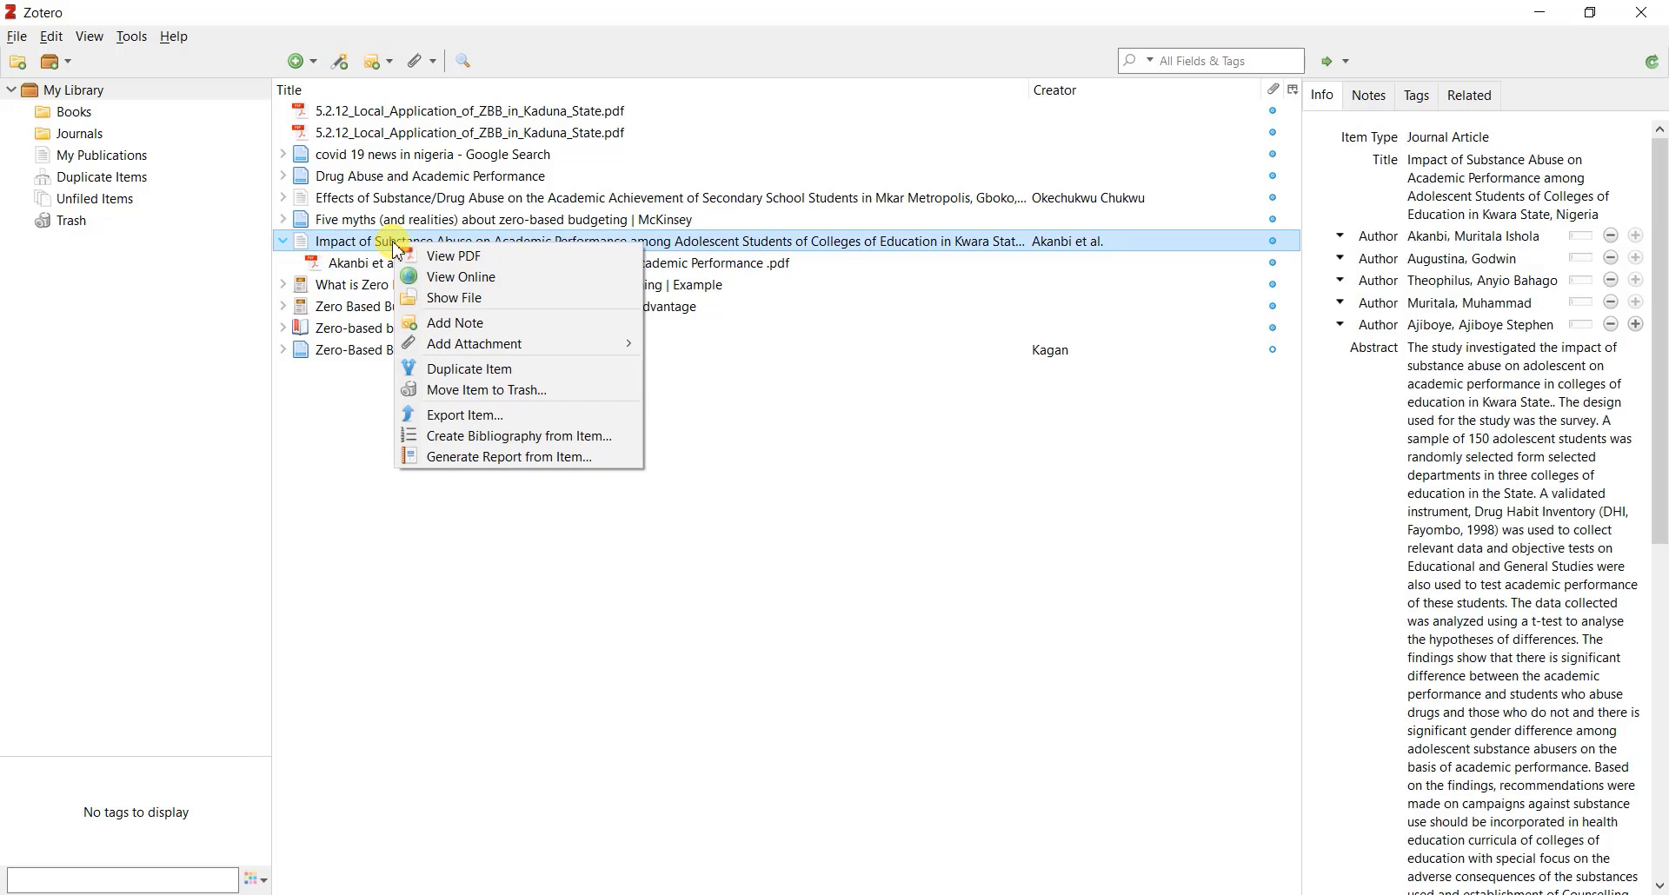
click(470, 437)
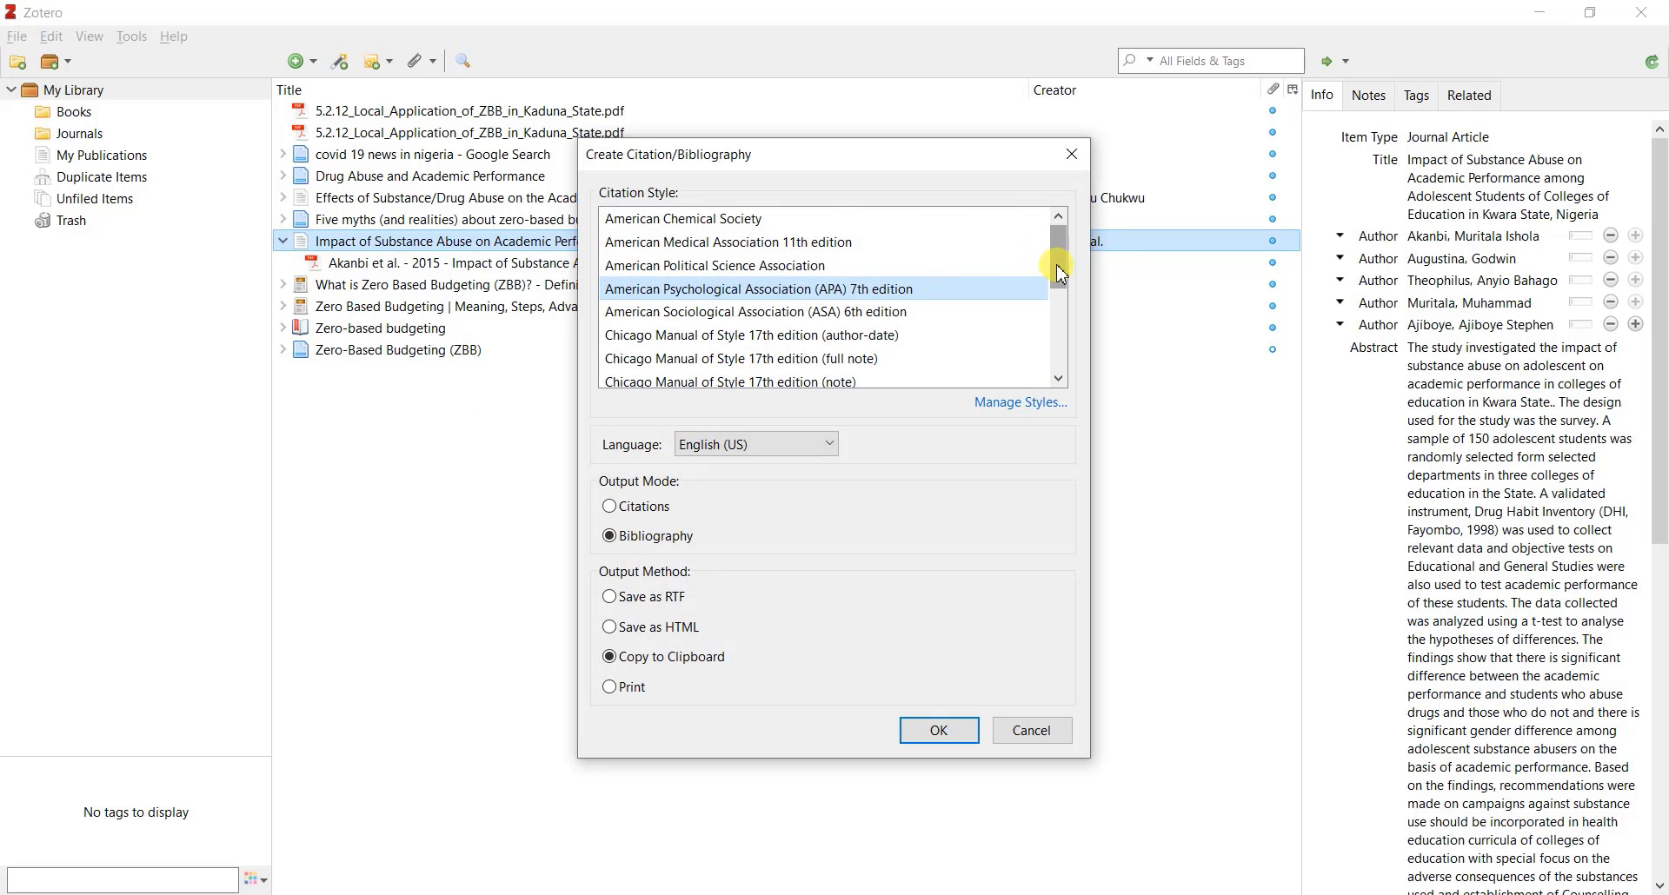
click(1061, 311)
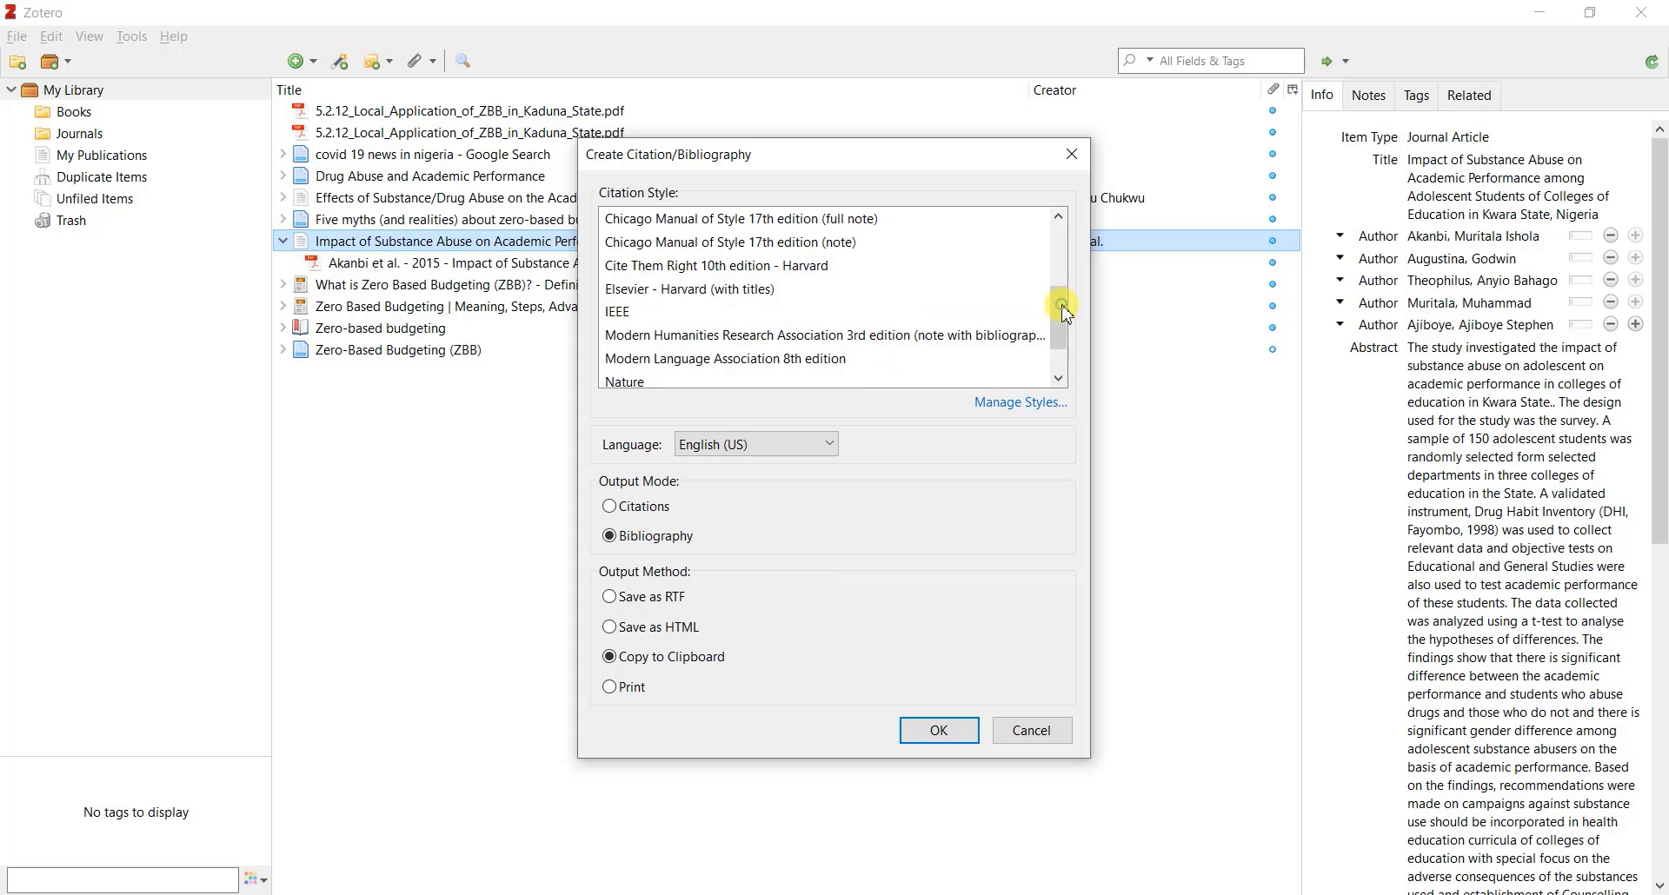
click(1061, 241)
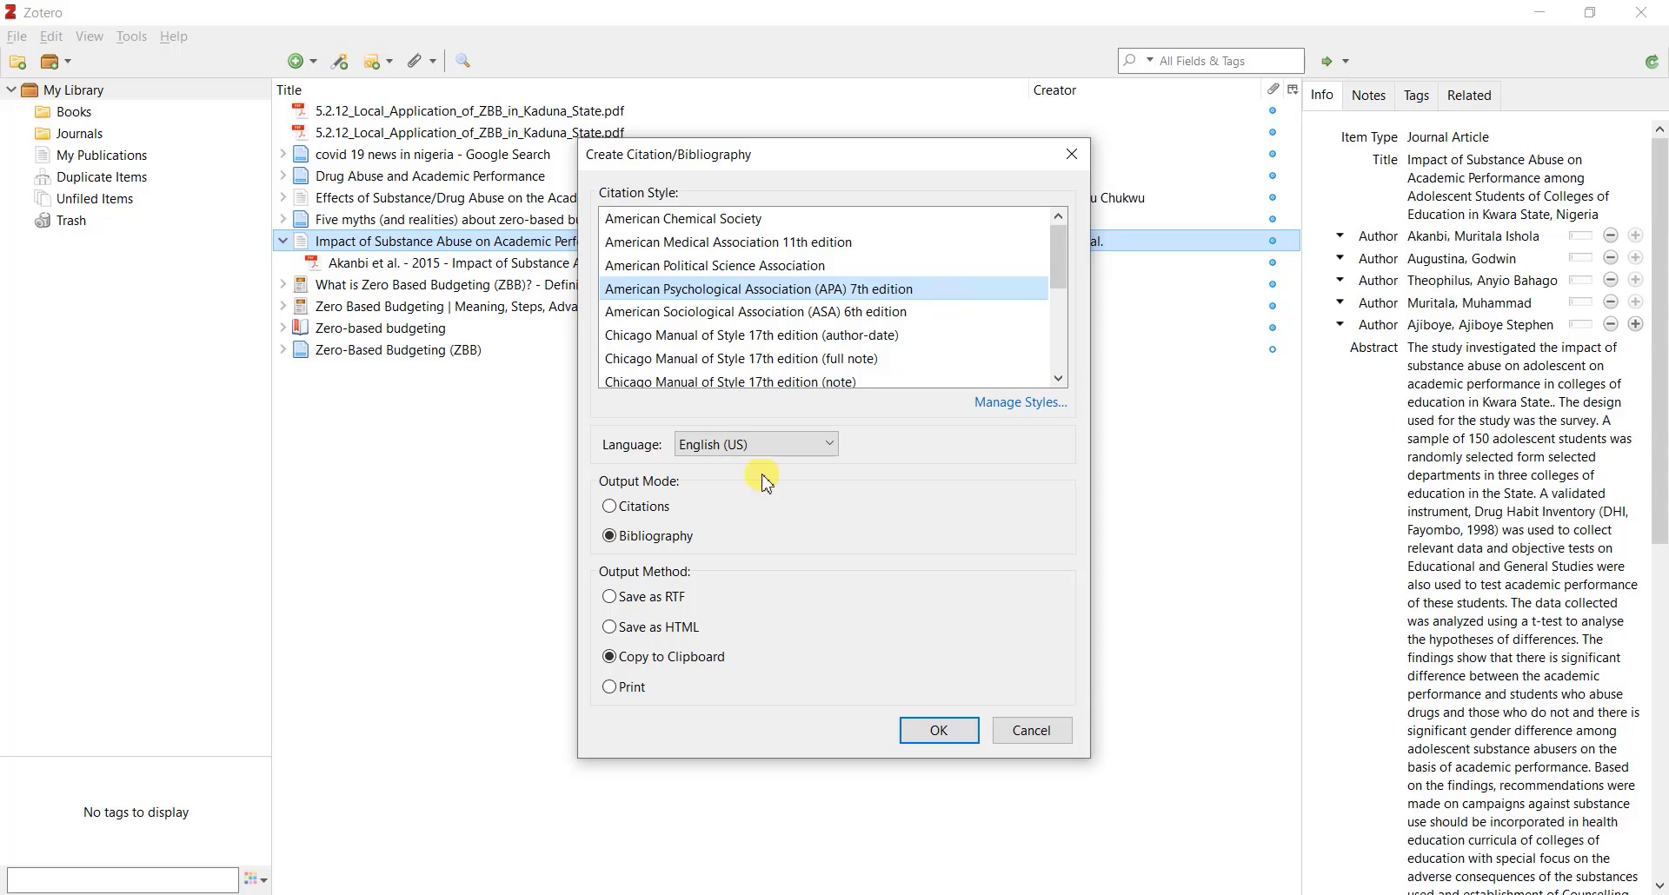
click(647, 511)
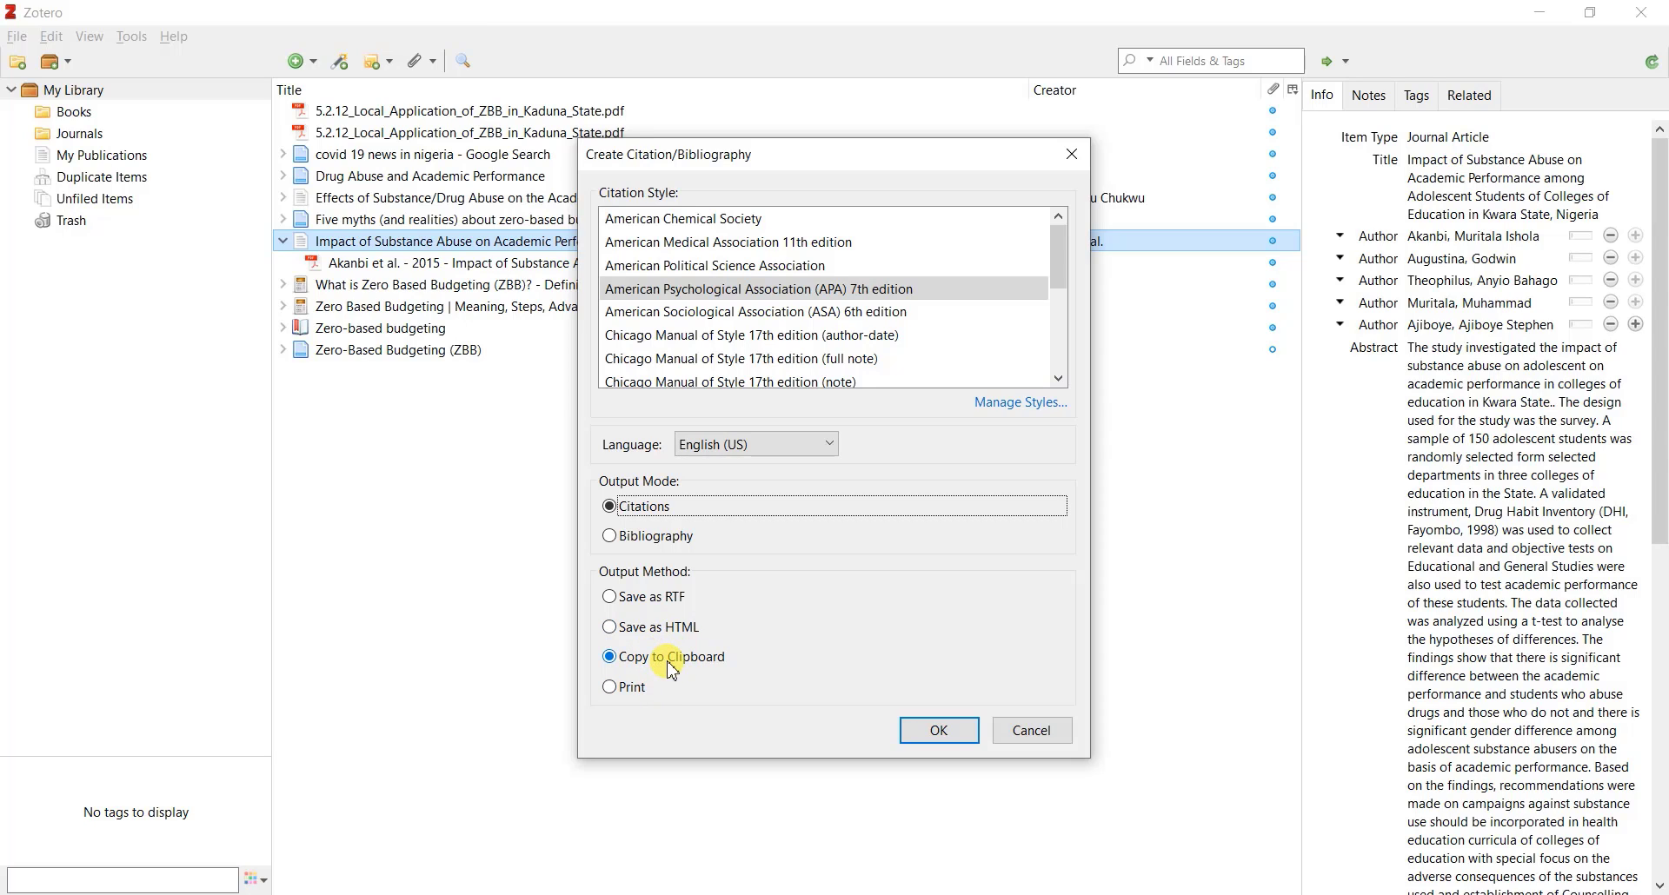
click(930, 738)
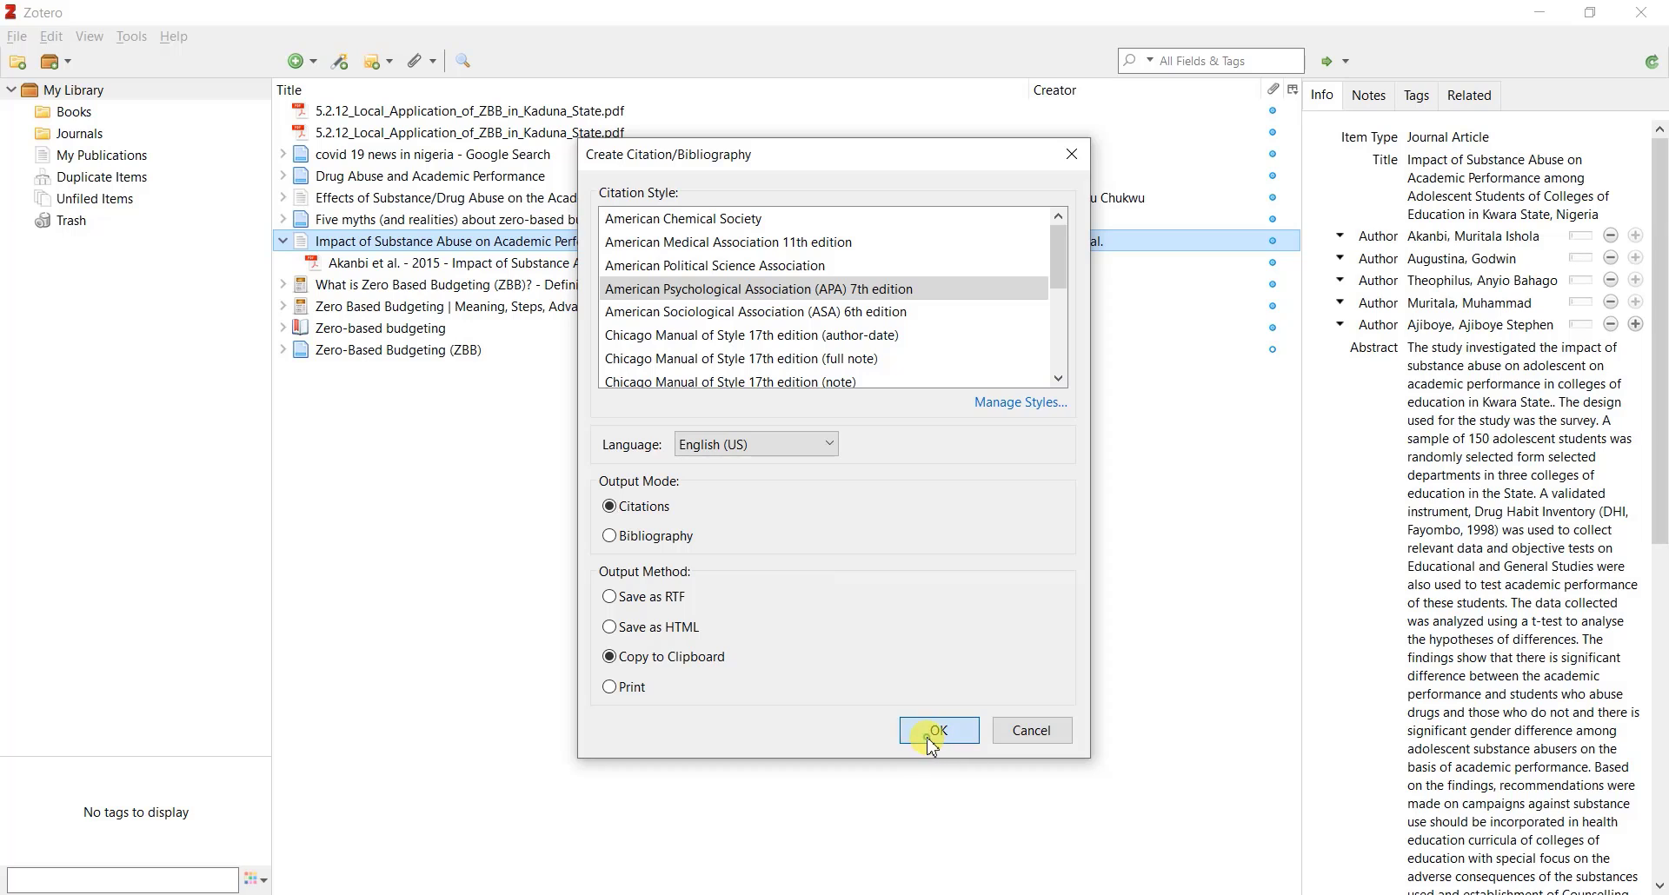
Paste '(Akanbi et al., 2015)' into Word's Document4, then return to Zotero.
click(629, 894)
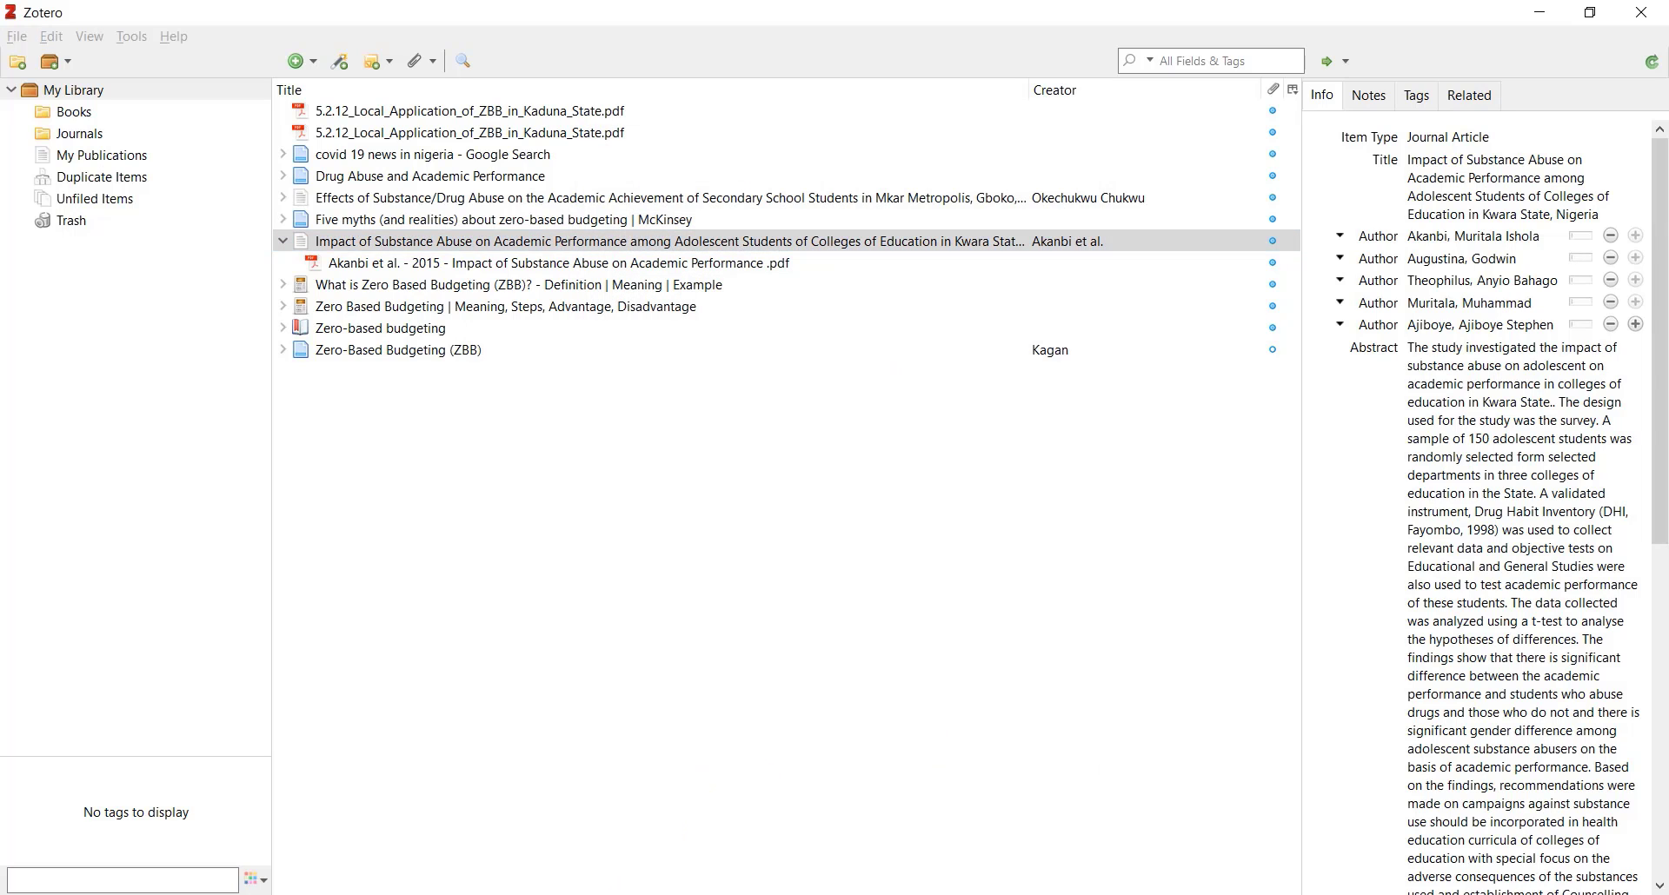
click(748, 835)
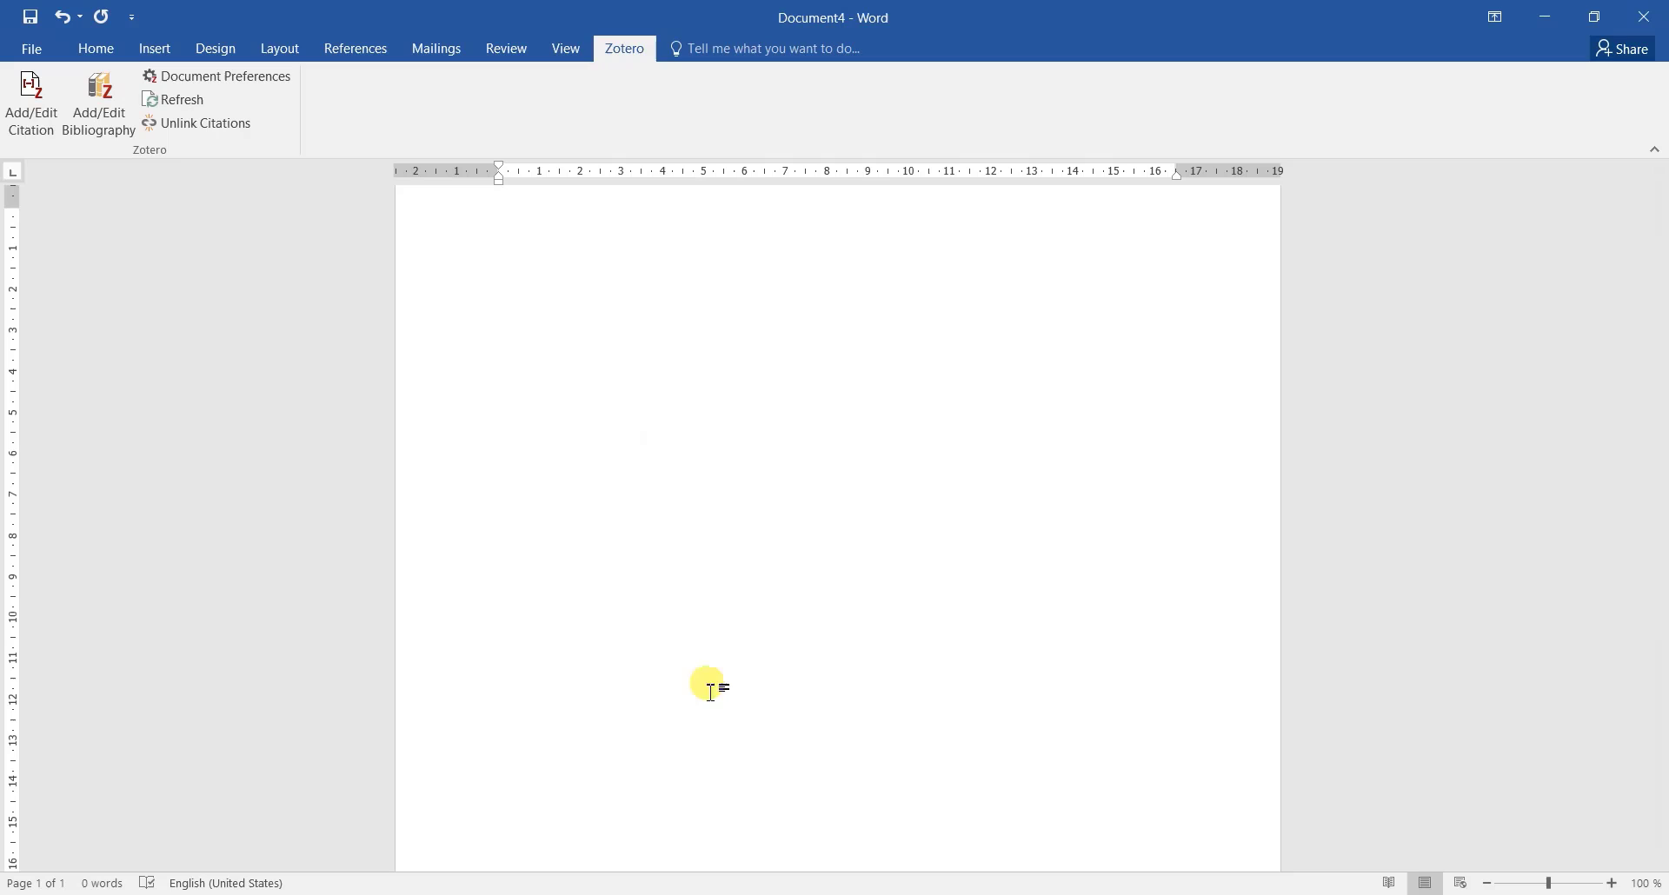
text((Akanbi et al., 2015))
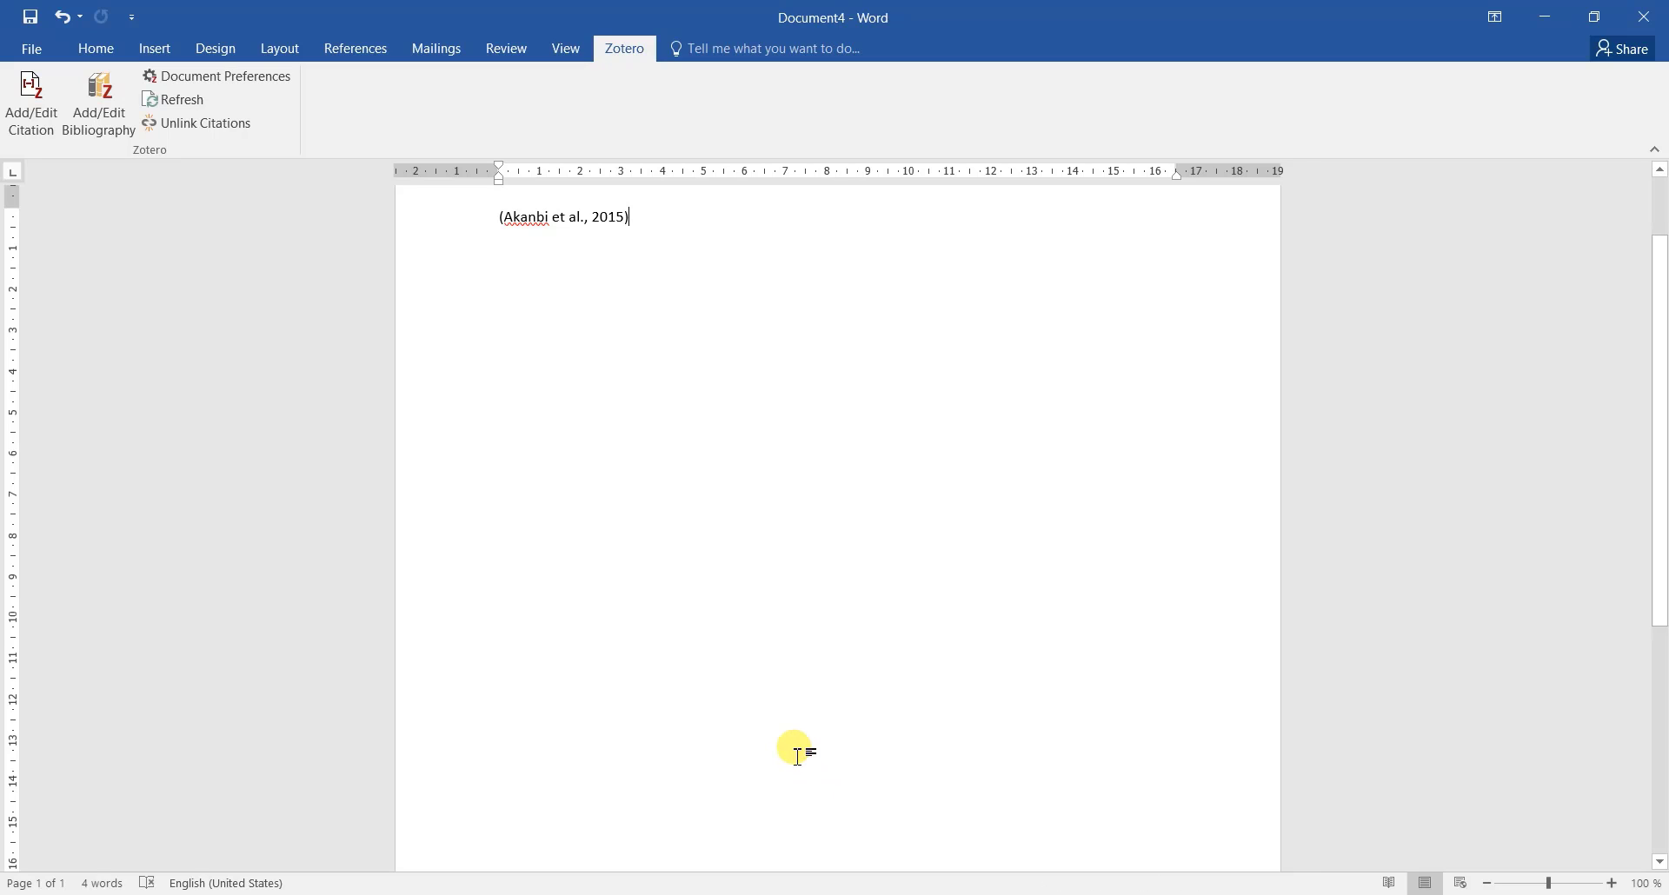
key(alt+Tab)
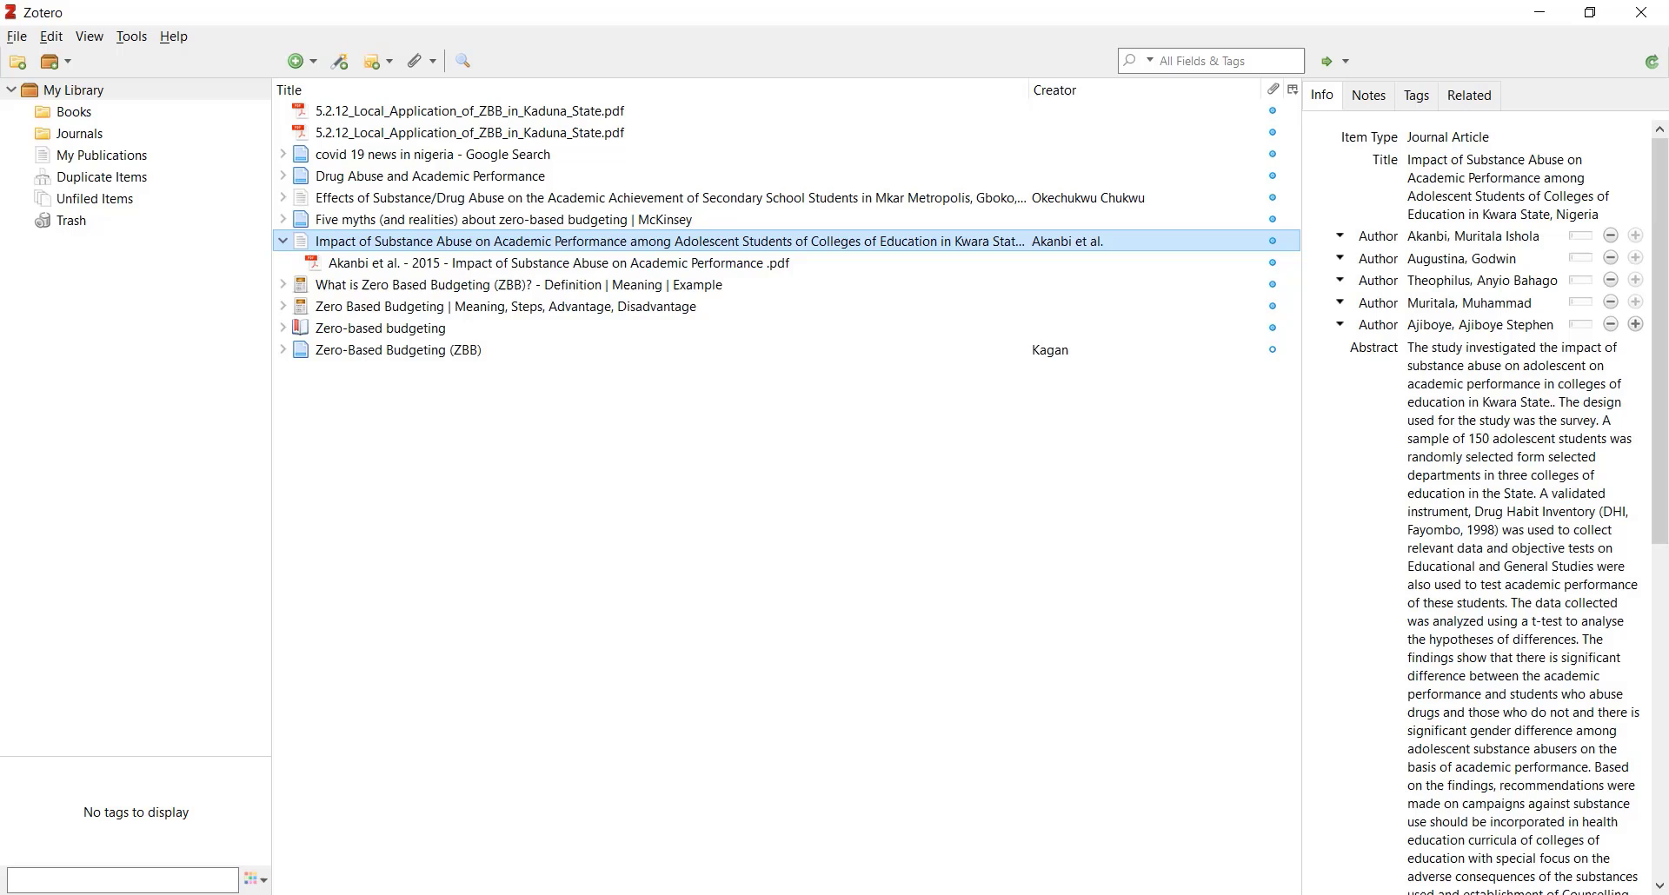
Copy the Akanbi et al. APA 7th bibliography entry, then switch back to Document4.
right_click(453, 243)
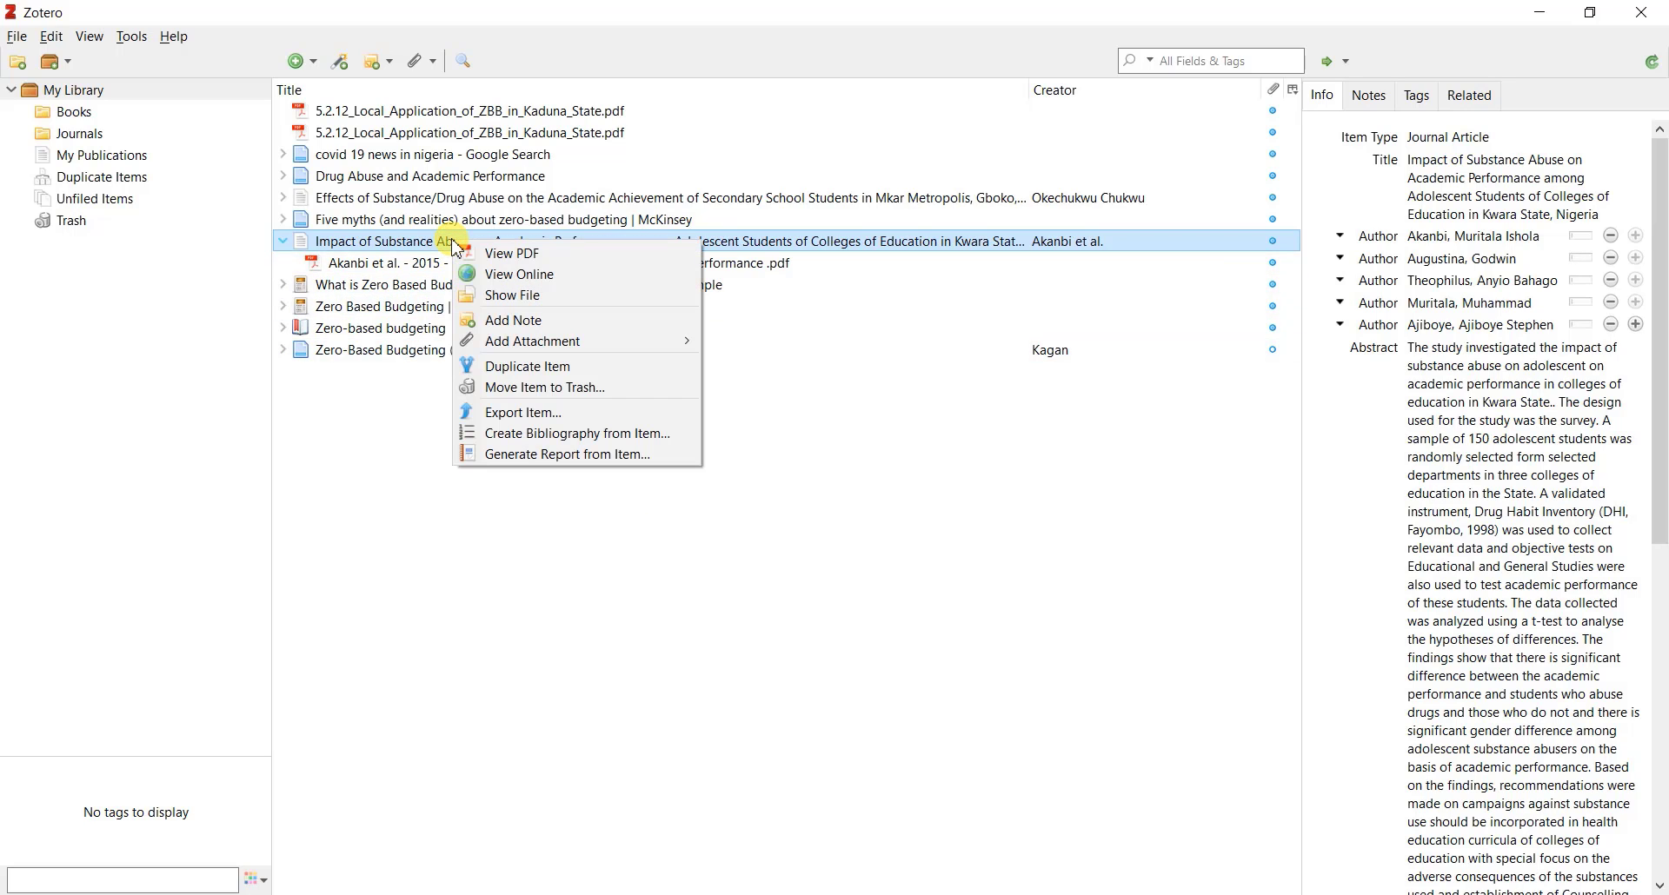
click(553, 434)
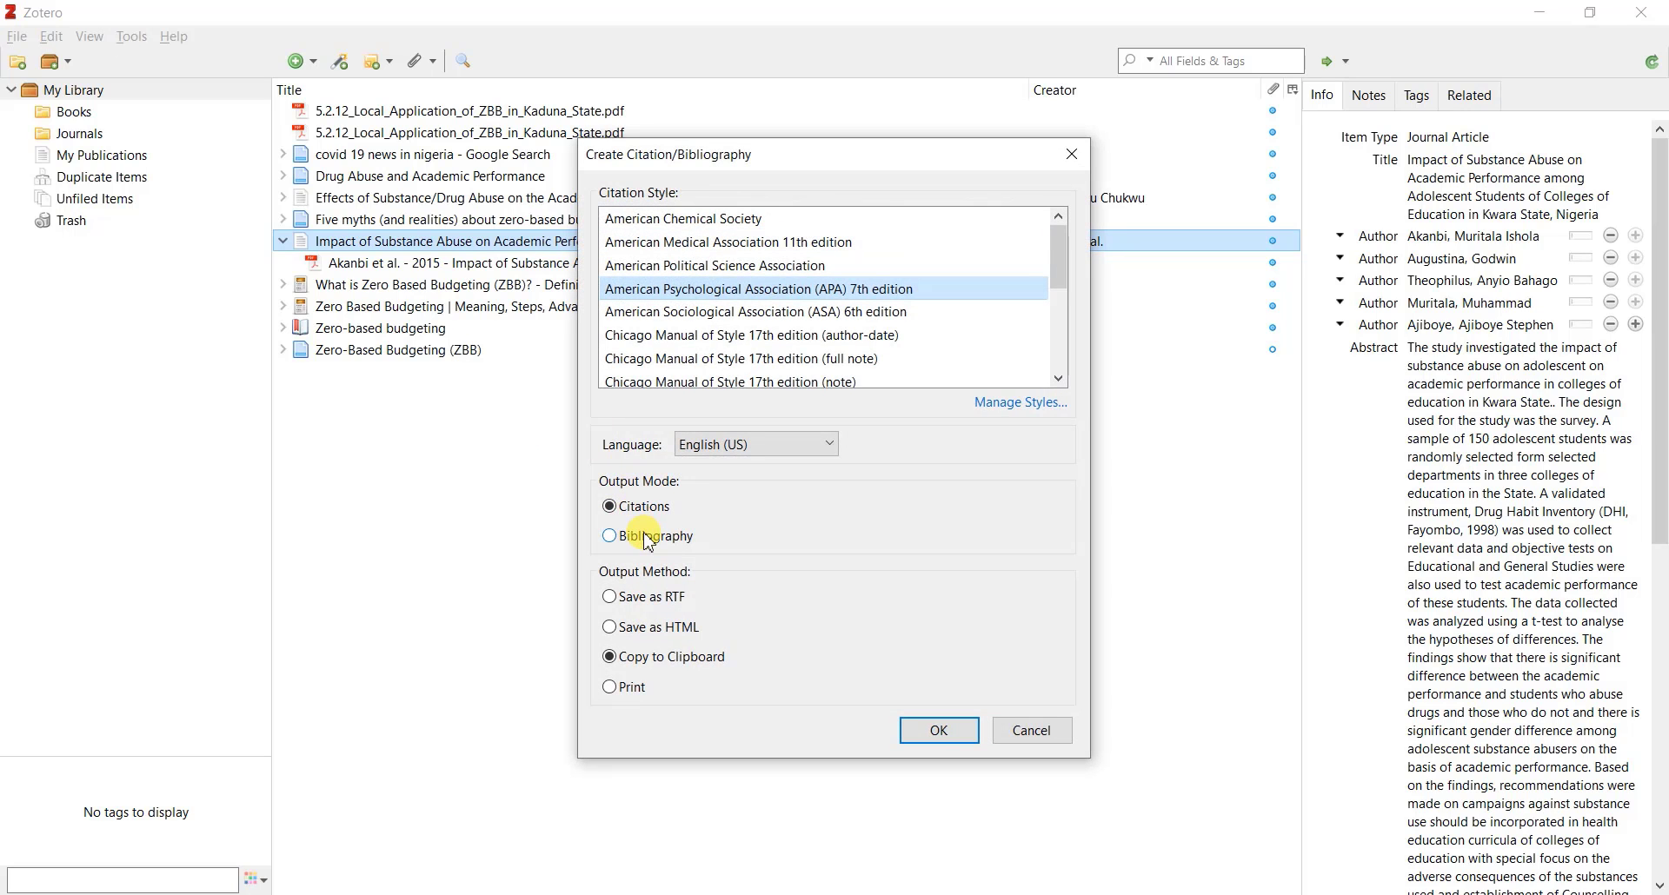
click(649, 537)
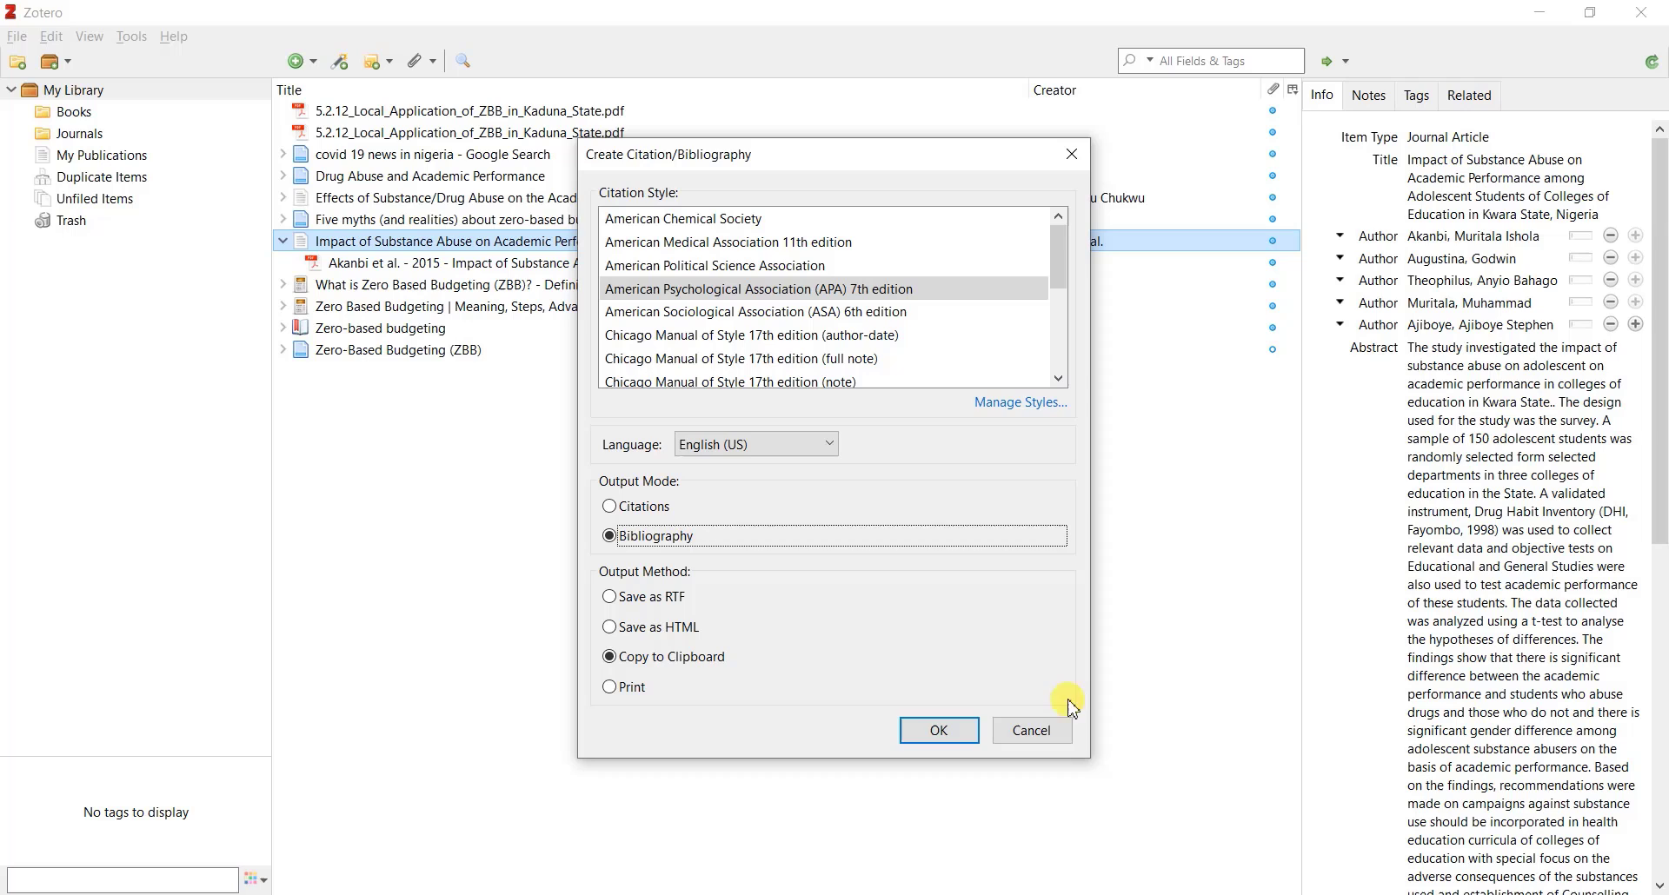
click(948, 732)
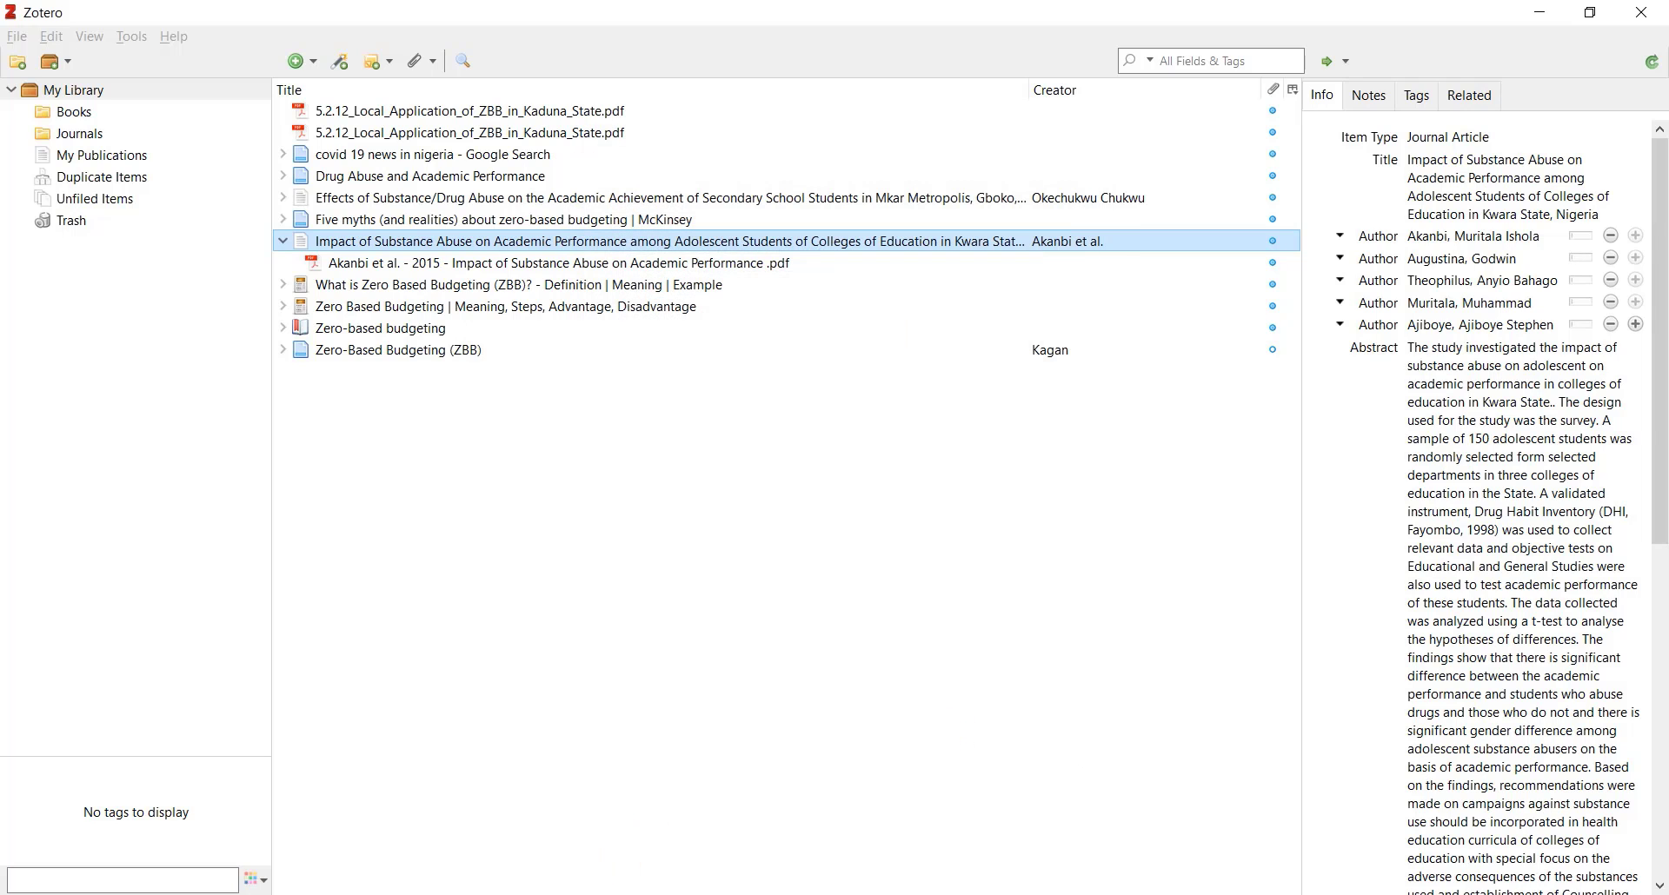
click(739, 854)
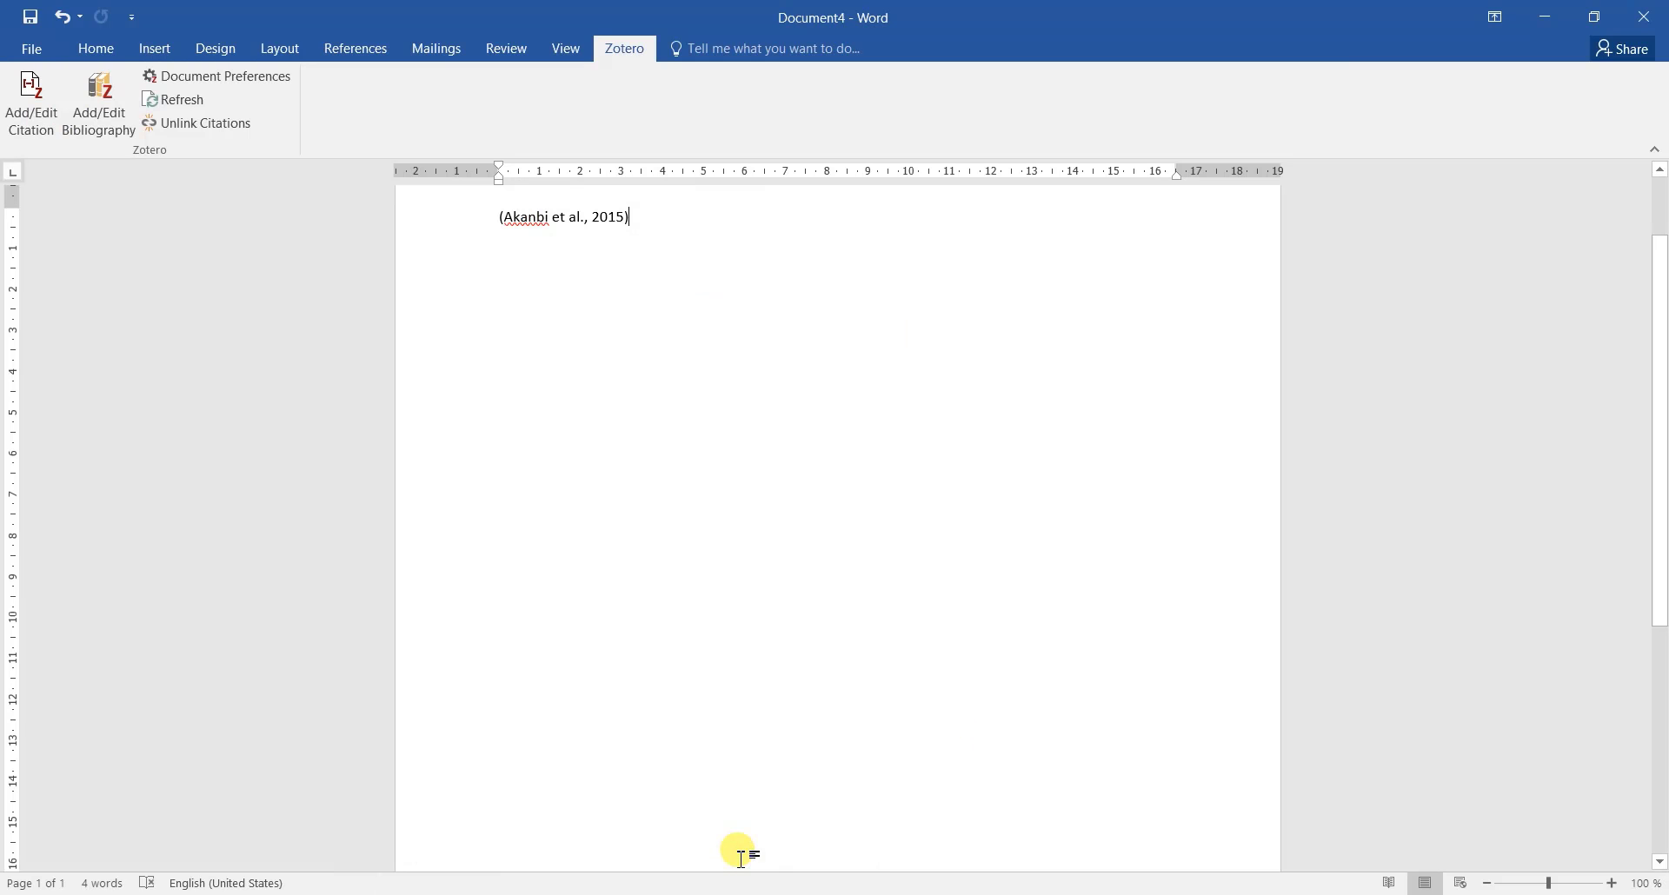
Paste the Akanbi et al. (2015) reference on a new line under the citation.
key(Return)
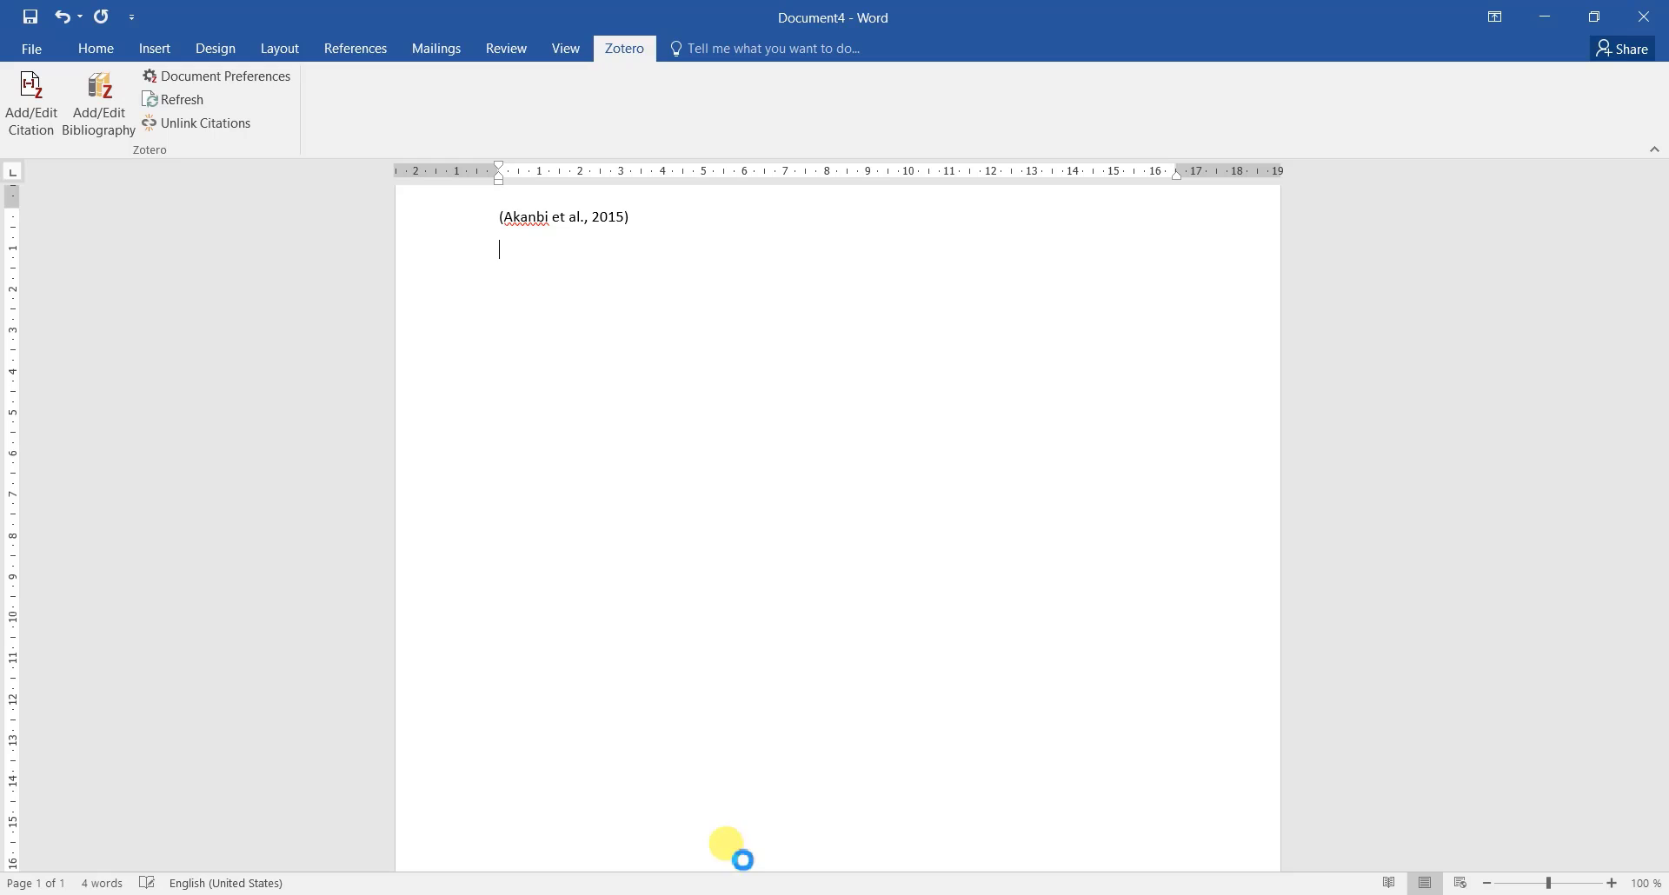
text(Akanbi, M. I., Augustina, G., Theophilus, A. B., Muritala, M., & Ajiboye, A. S. (2015). Impact of Substance Abuse on Academic Performance among Adolescent Students of Colleges of Education in Kwara State, Nigeria. Journal of Education and Practice, 5.)
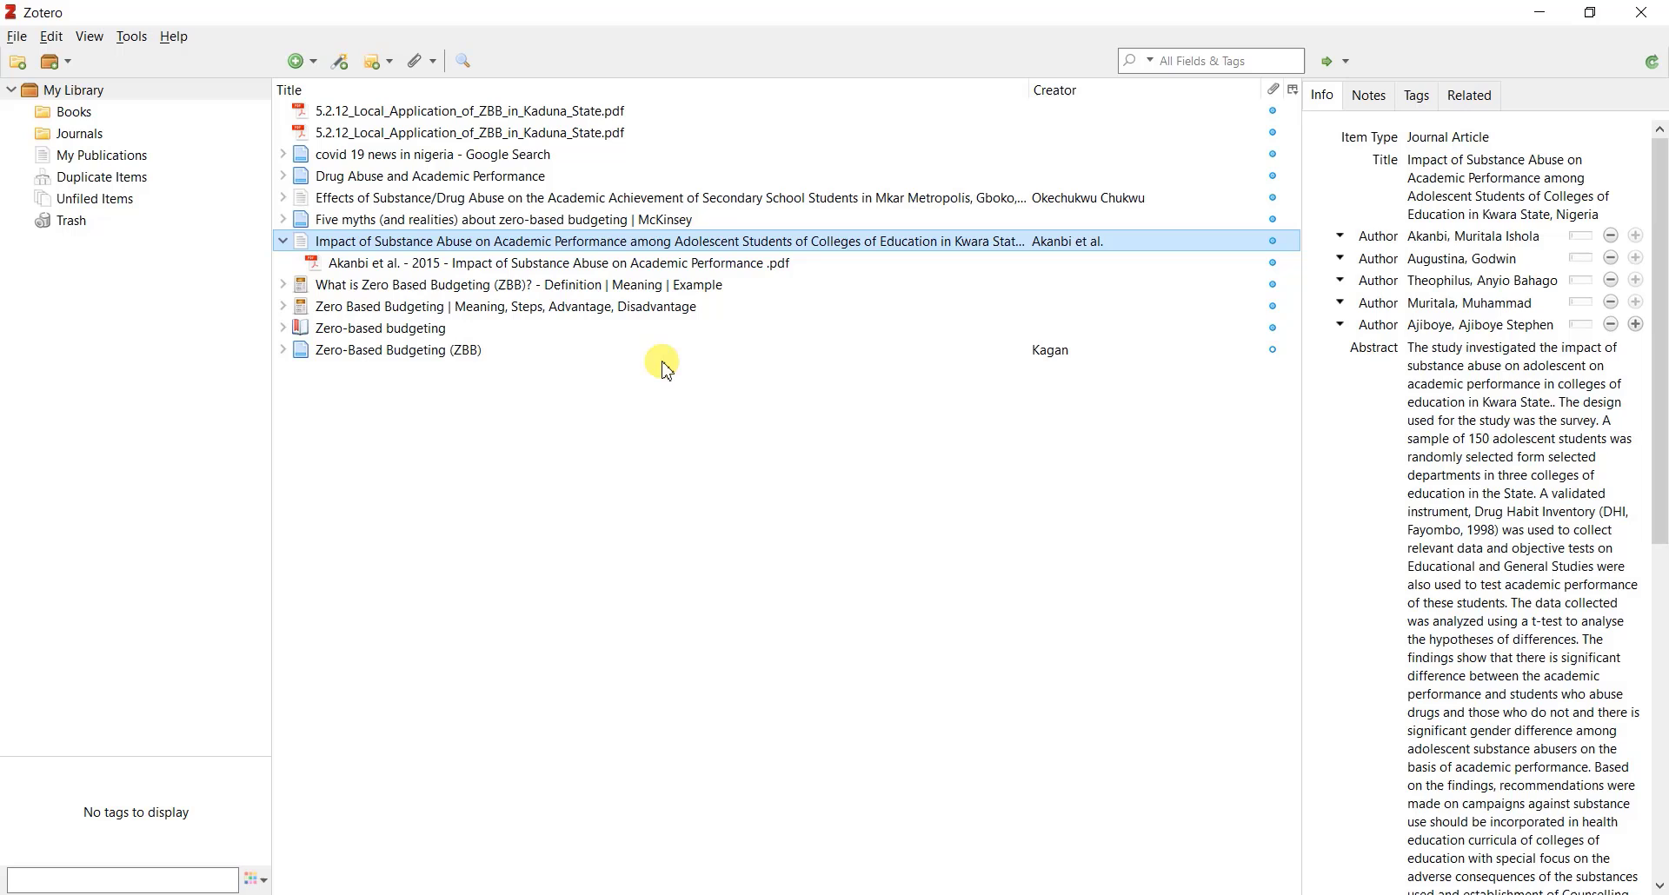
Select all twelve library items and copy their APA 7th bibliography.
key(ctrl+a)
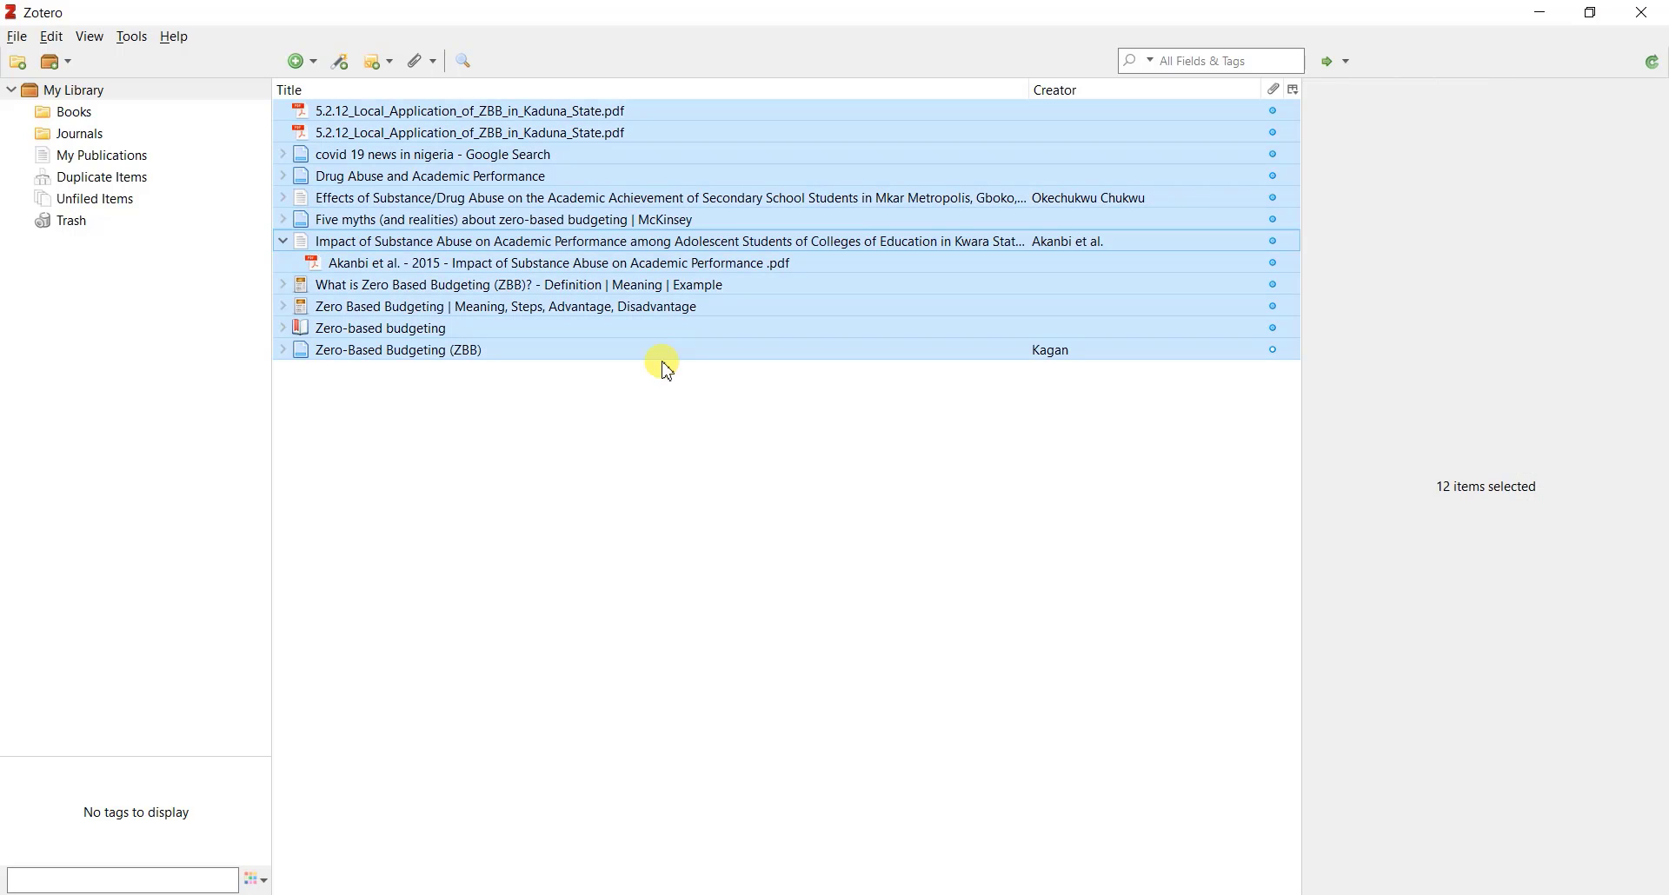
right_click(477, 184)
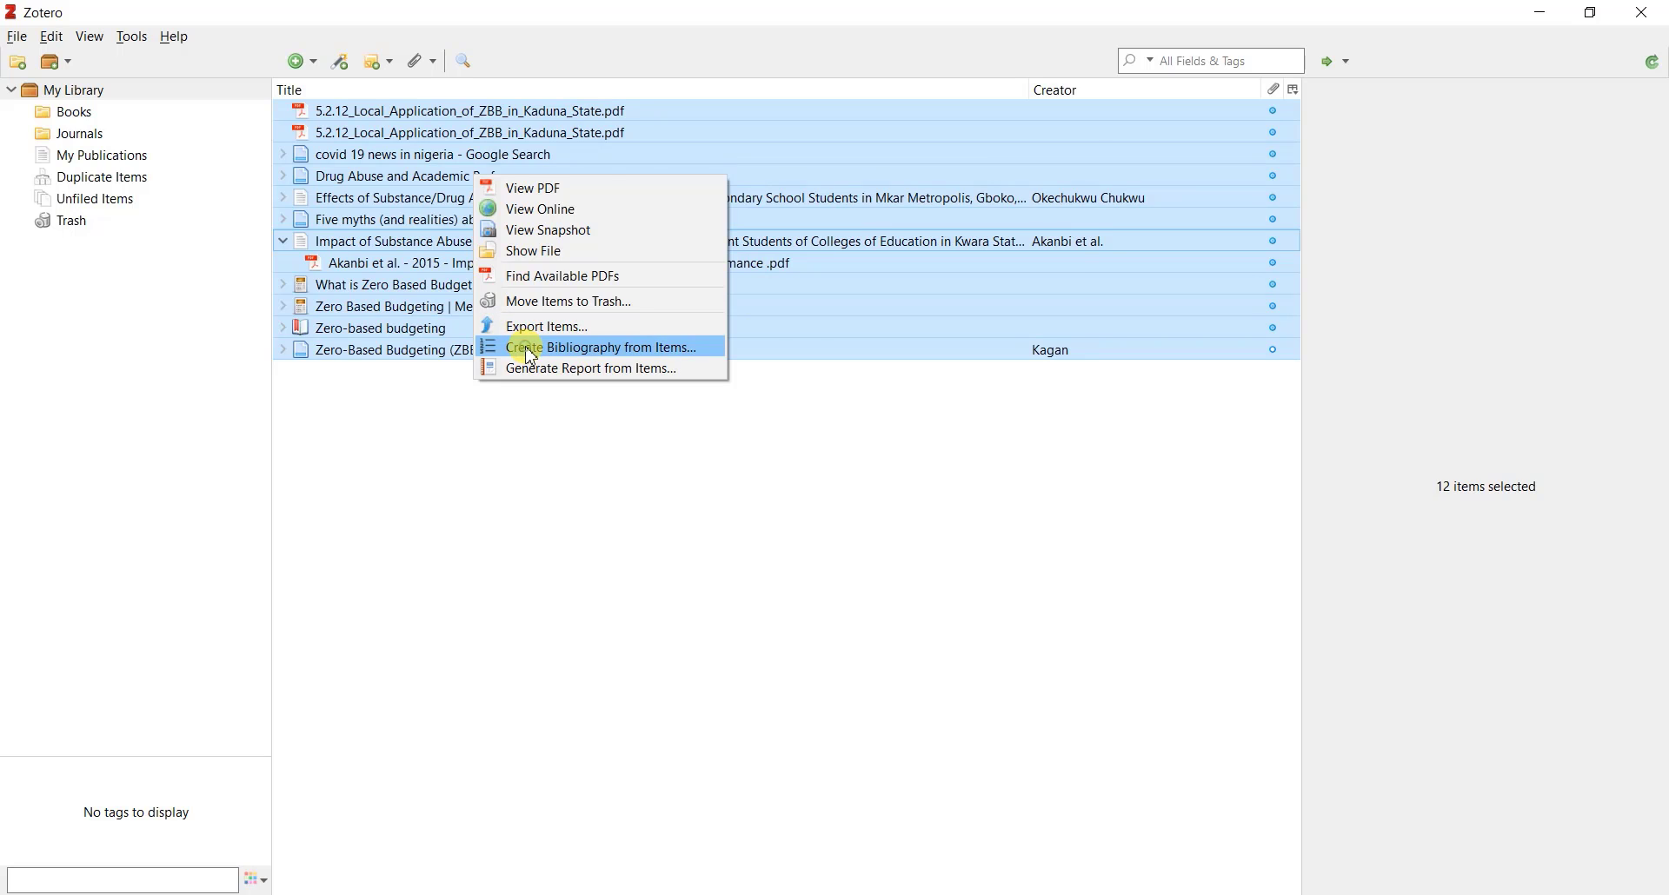
click(532, 348)
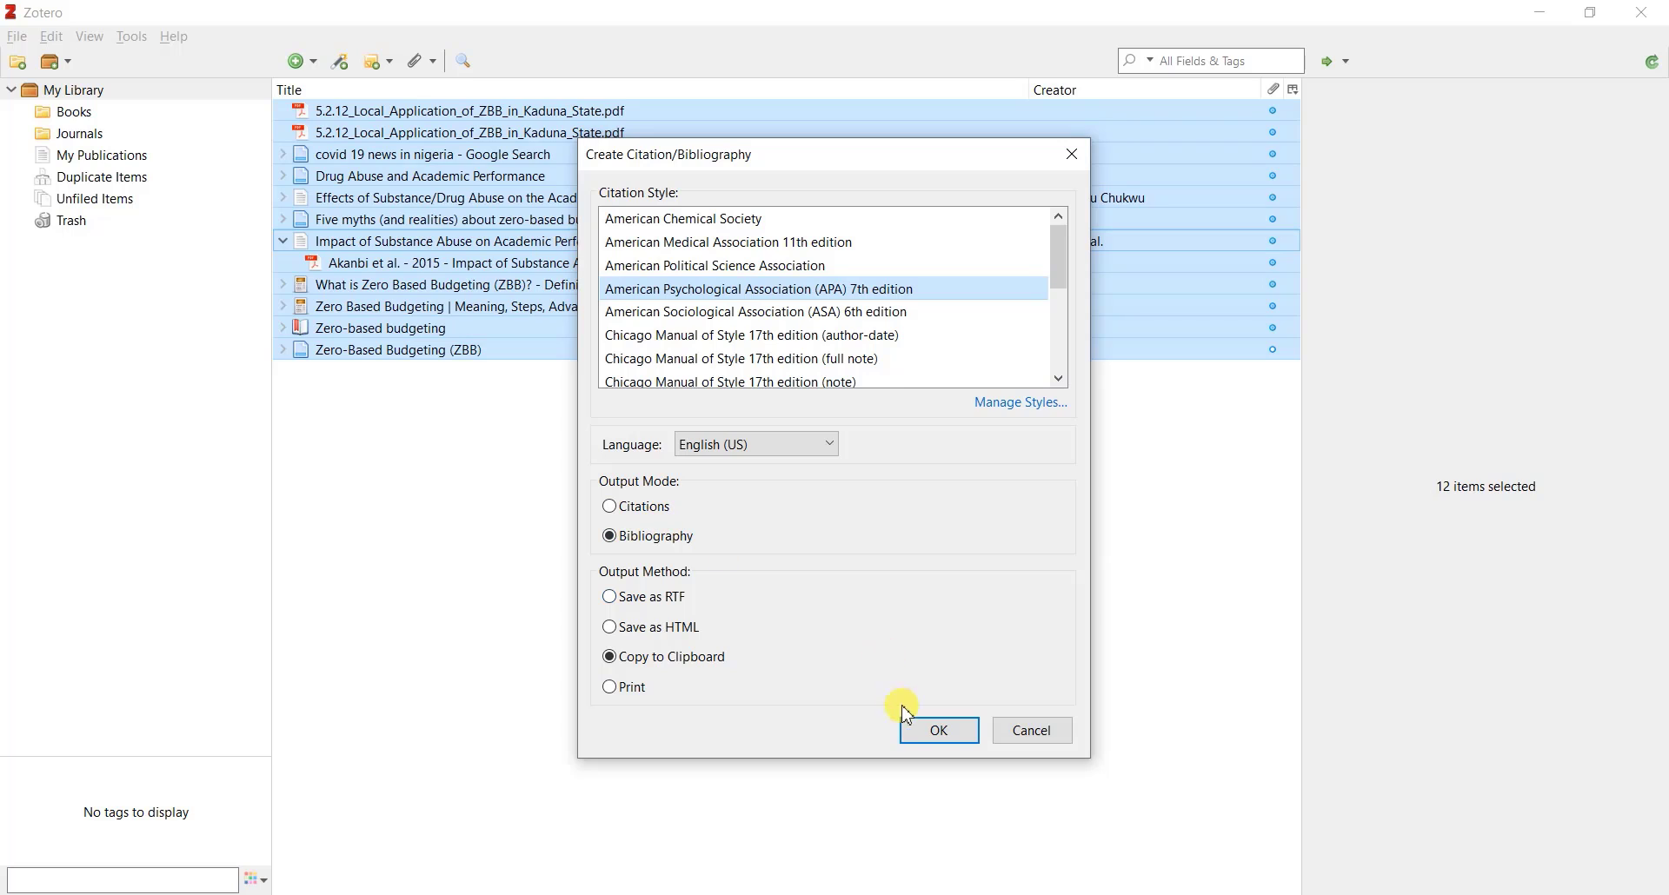
click(934, 728)
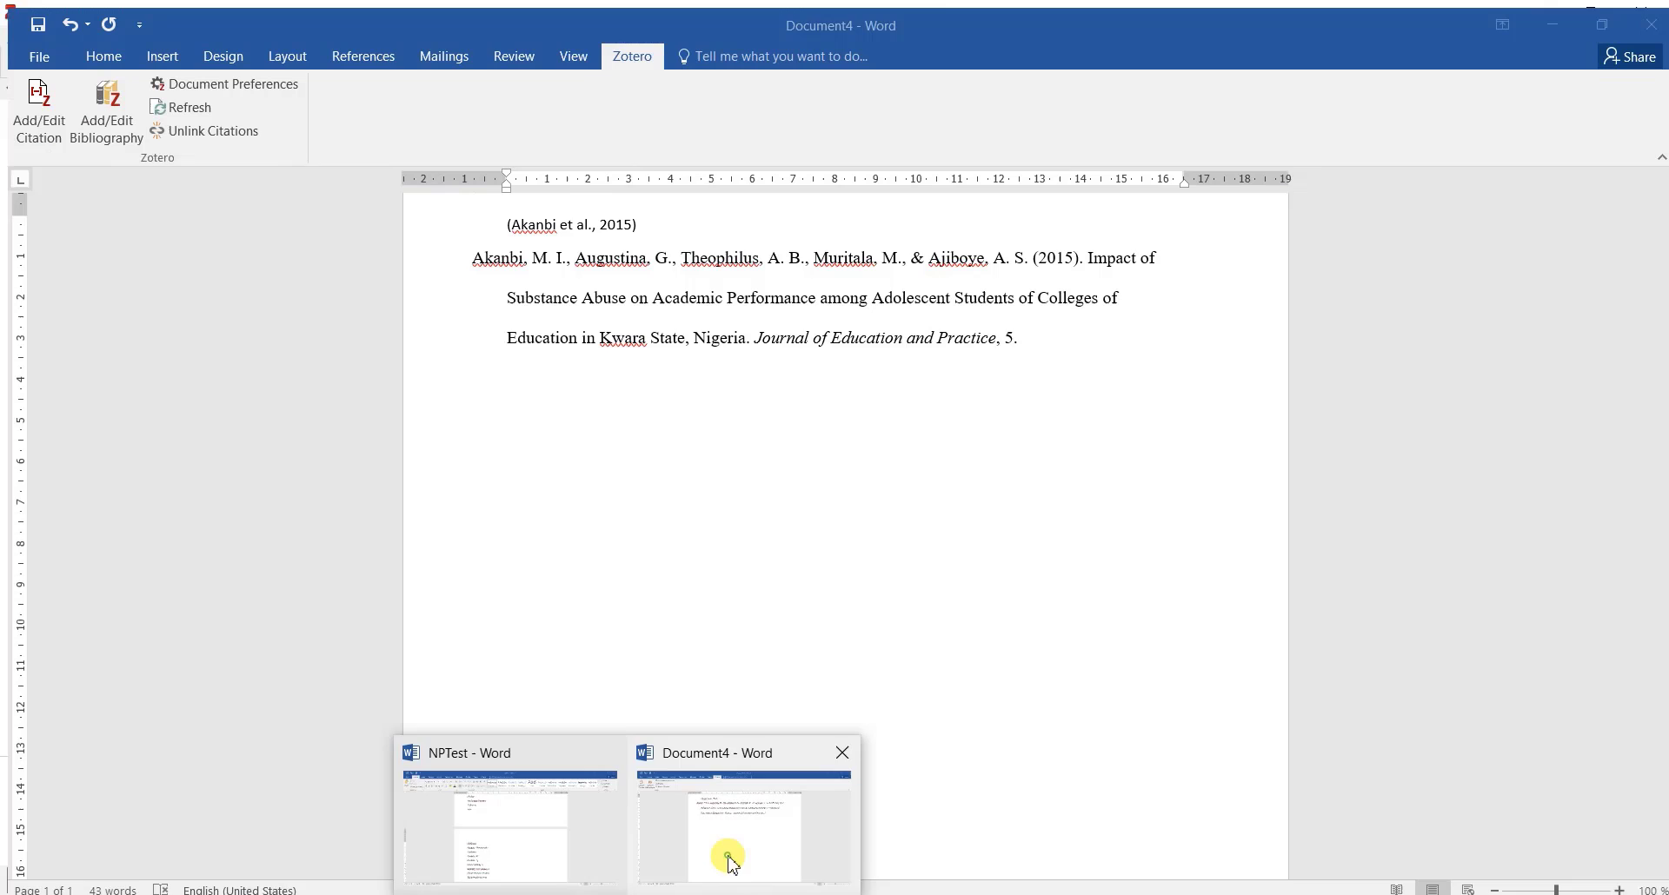
Paste the twelve-item bibliography into Document4, then select everything and delete it.
click(733, 864)
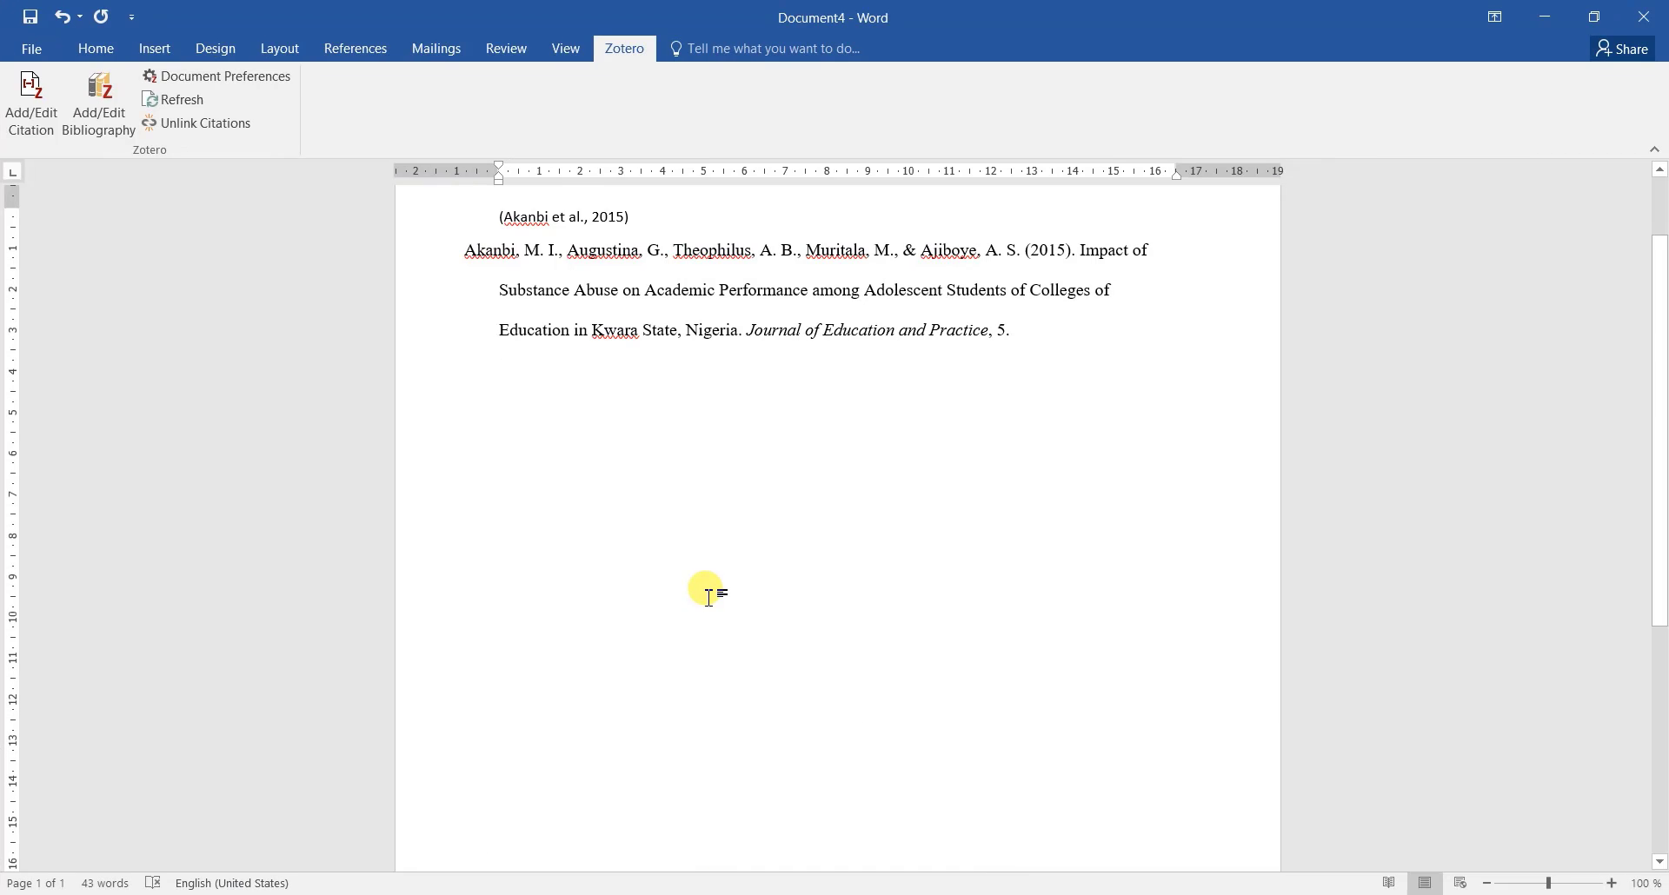
key(ctrl+v)
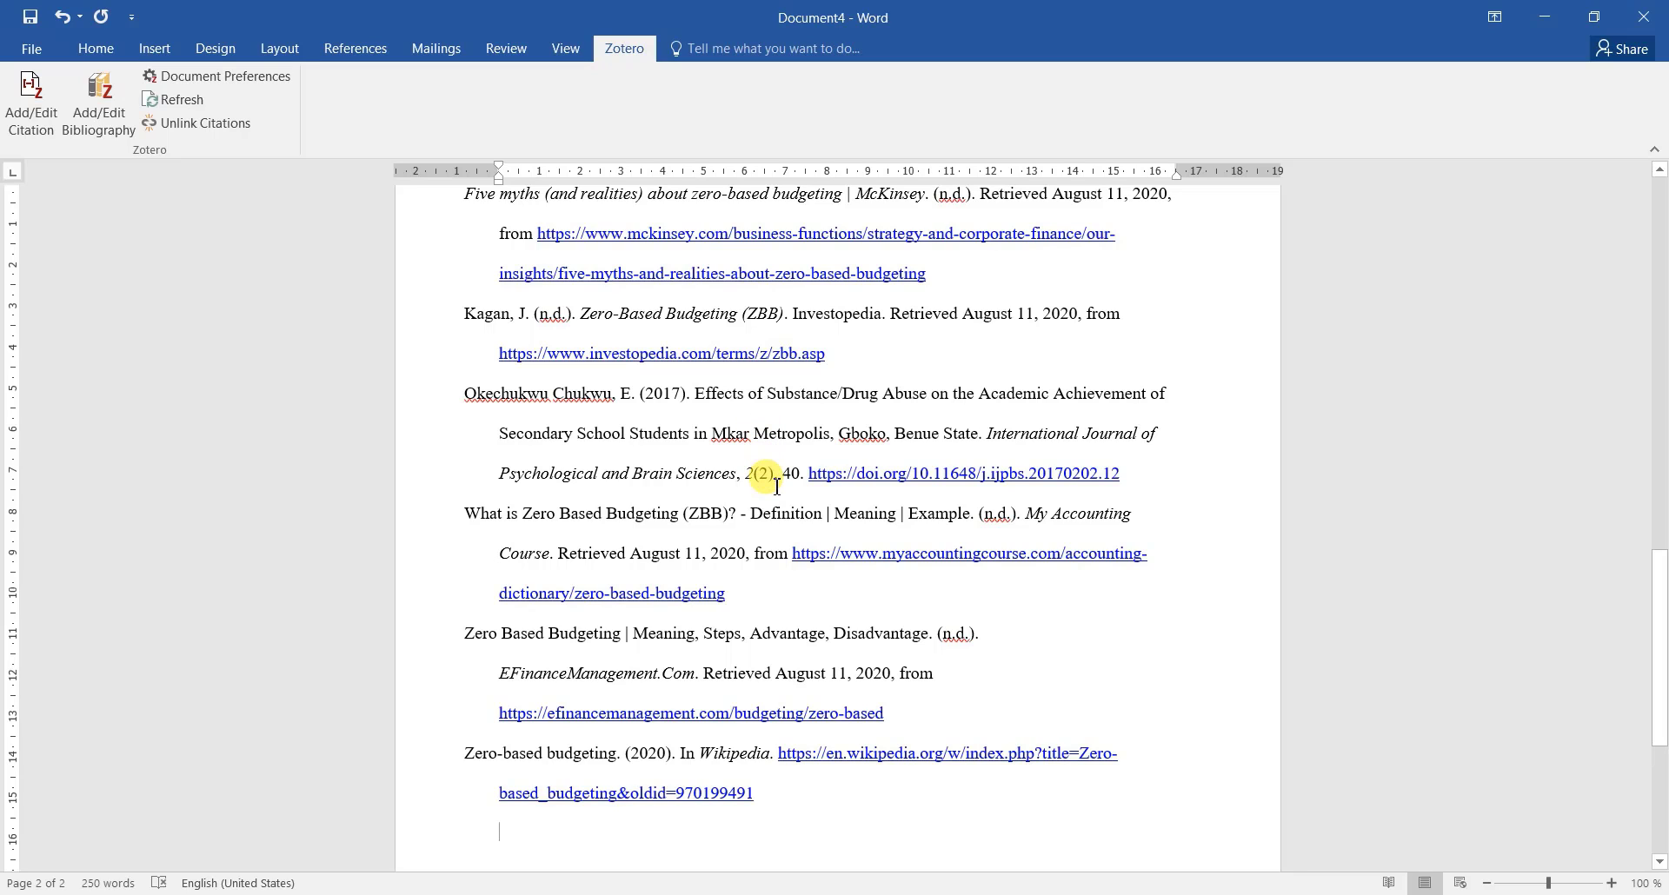
key(ctrl+a)
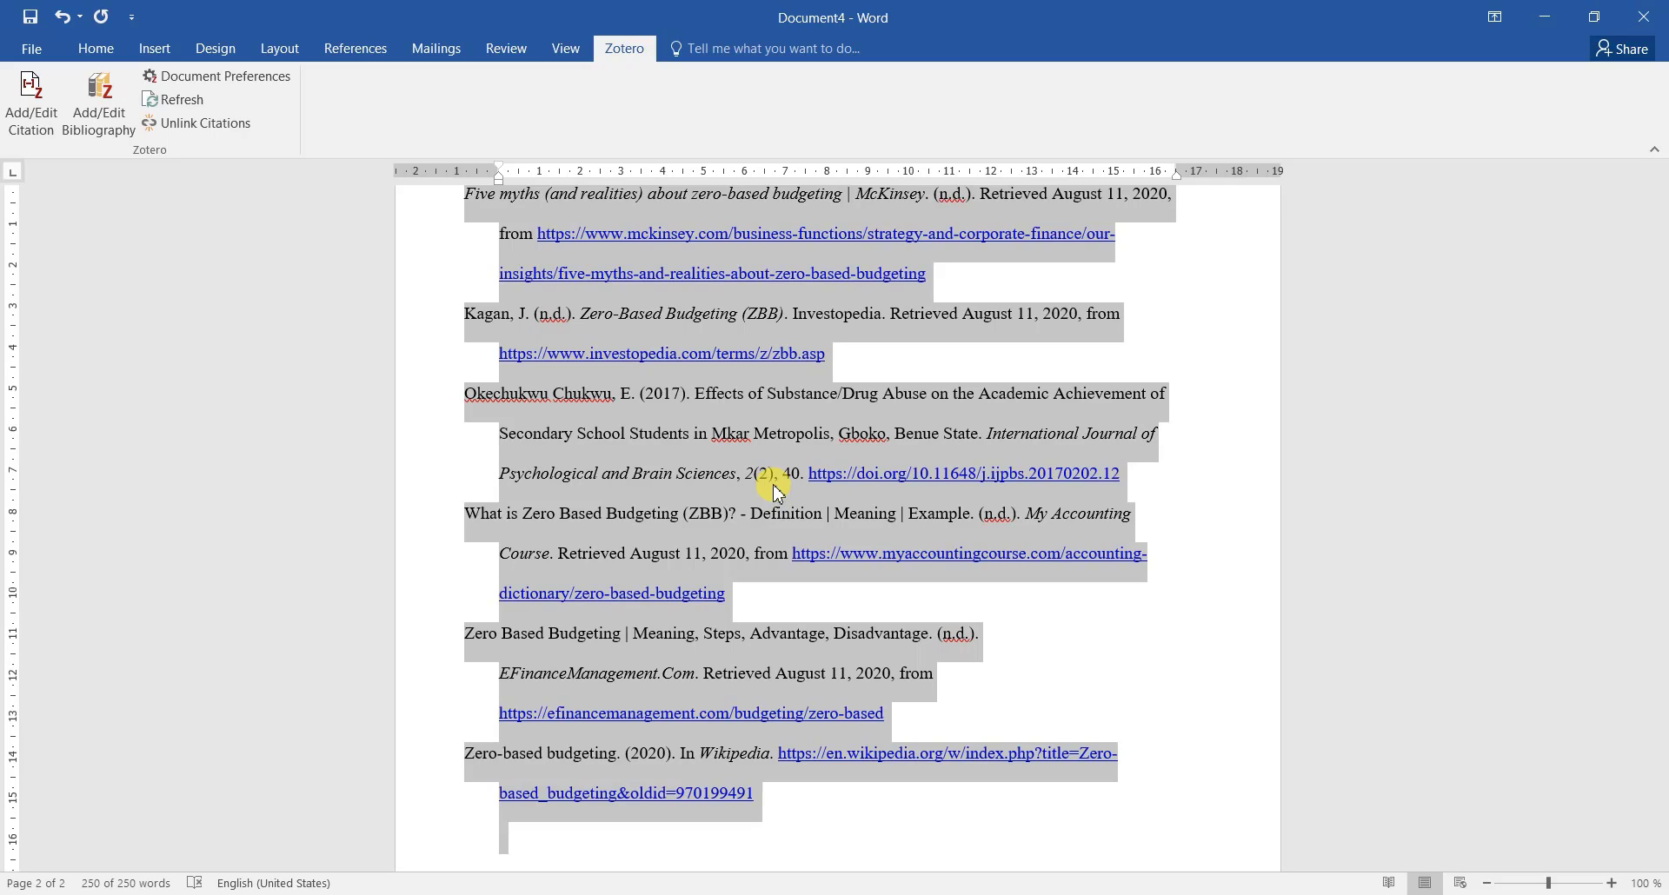
key(Delete)
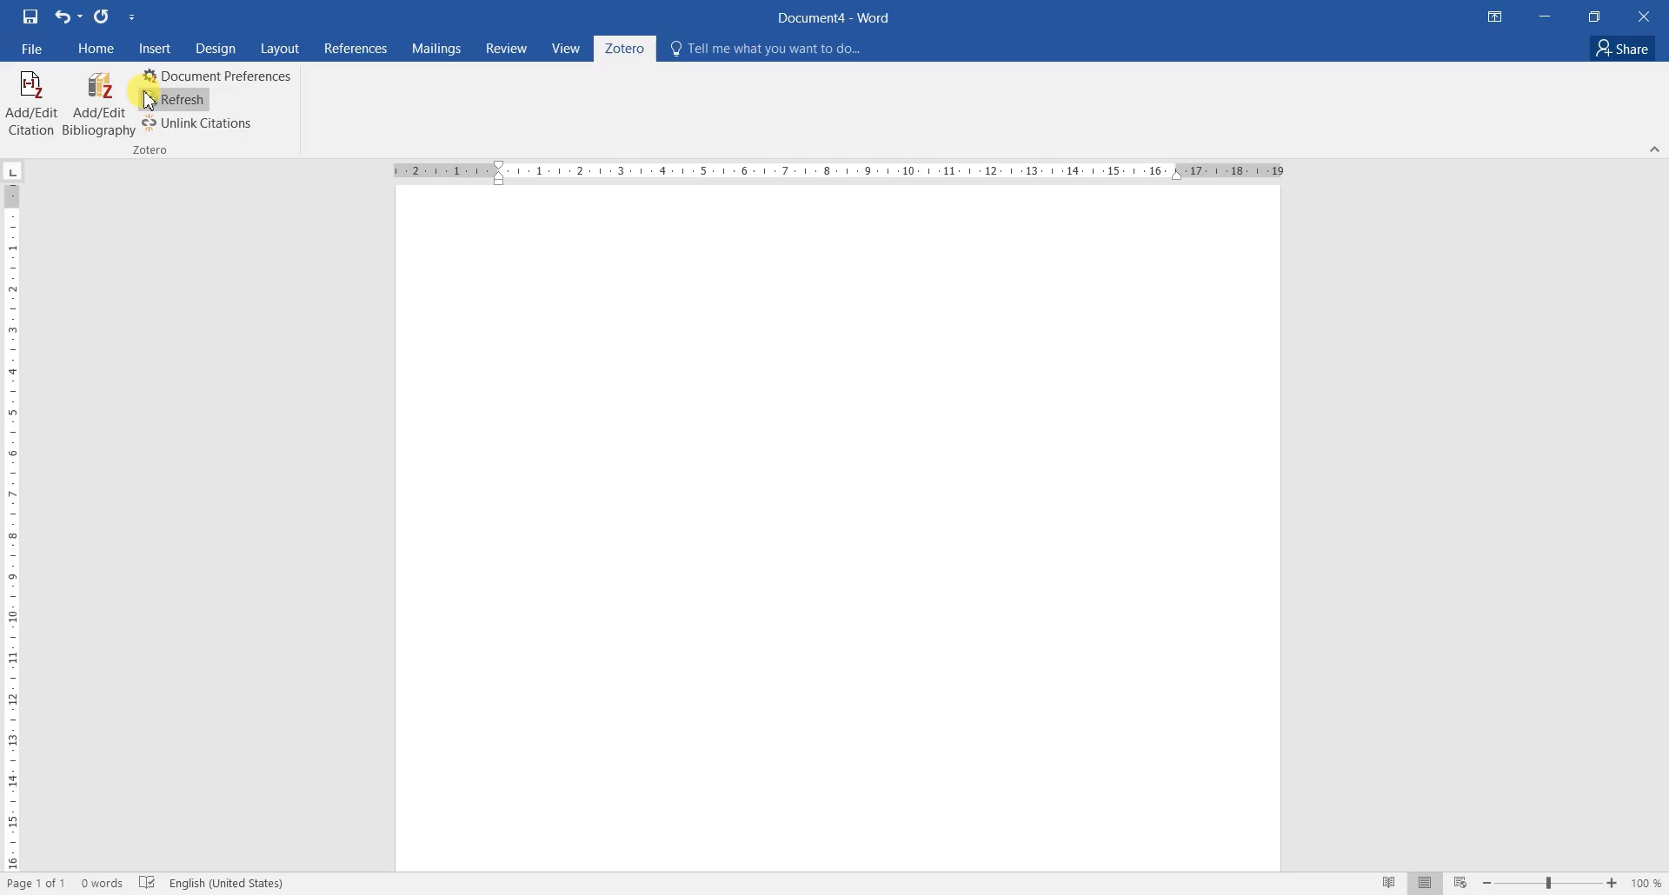
Insert a Zotero-linked '(Akanbi et al., 2015)' citation with Add/Edit Citation, searching 'su'.
click(94, 64)
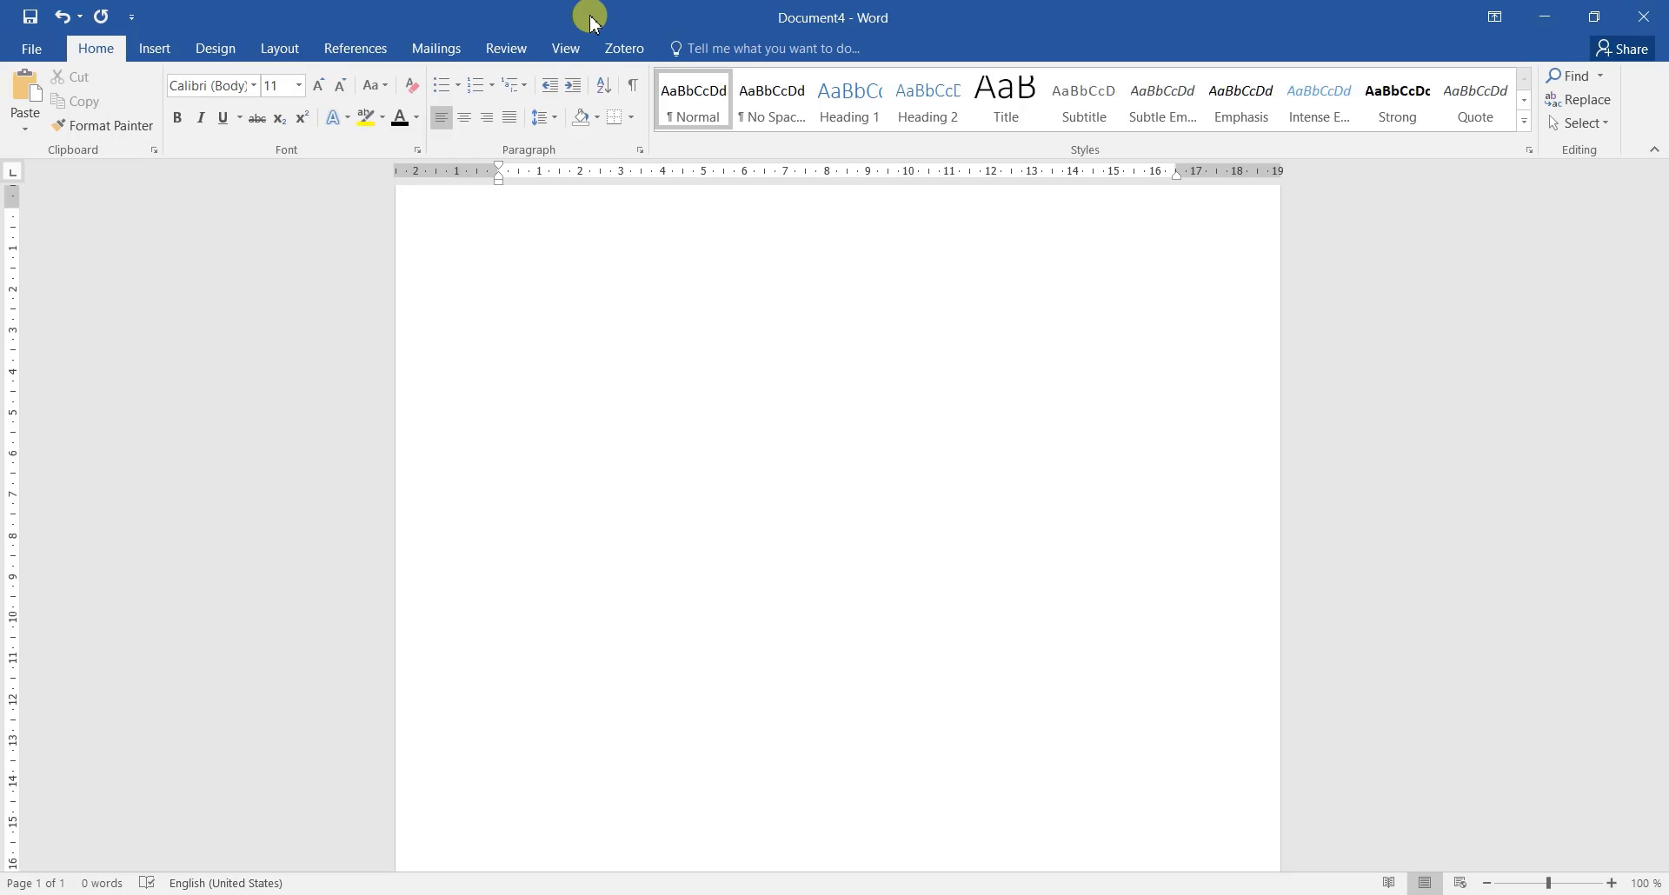
click(624, 49)
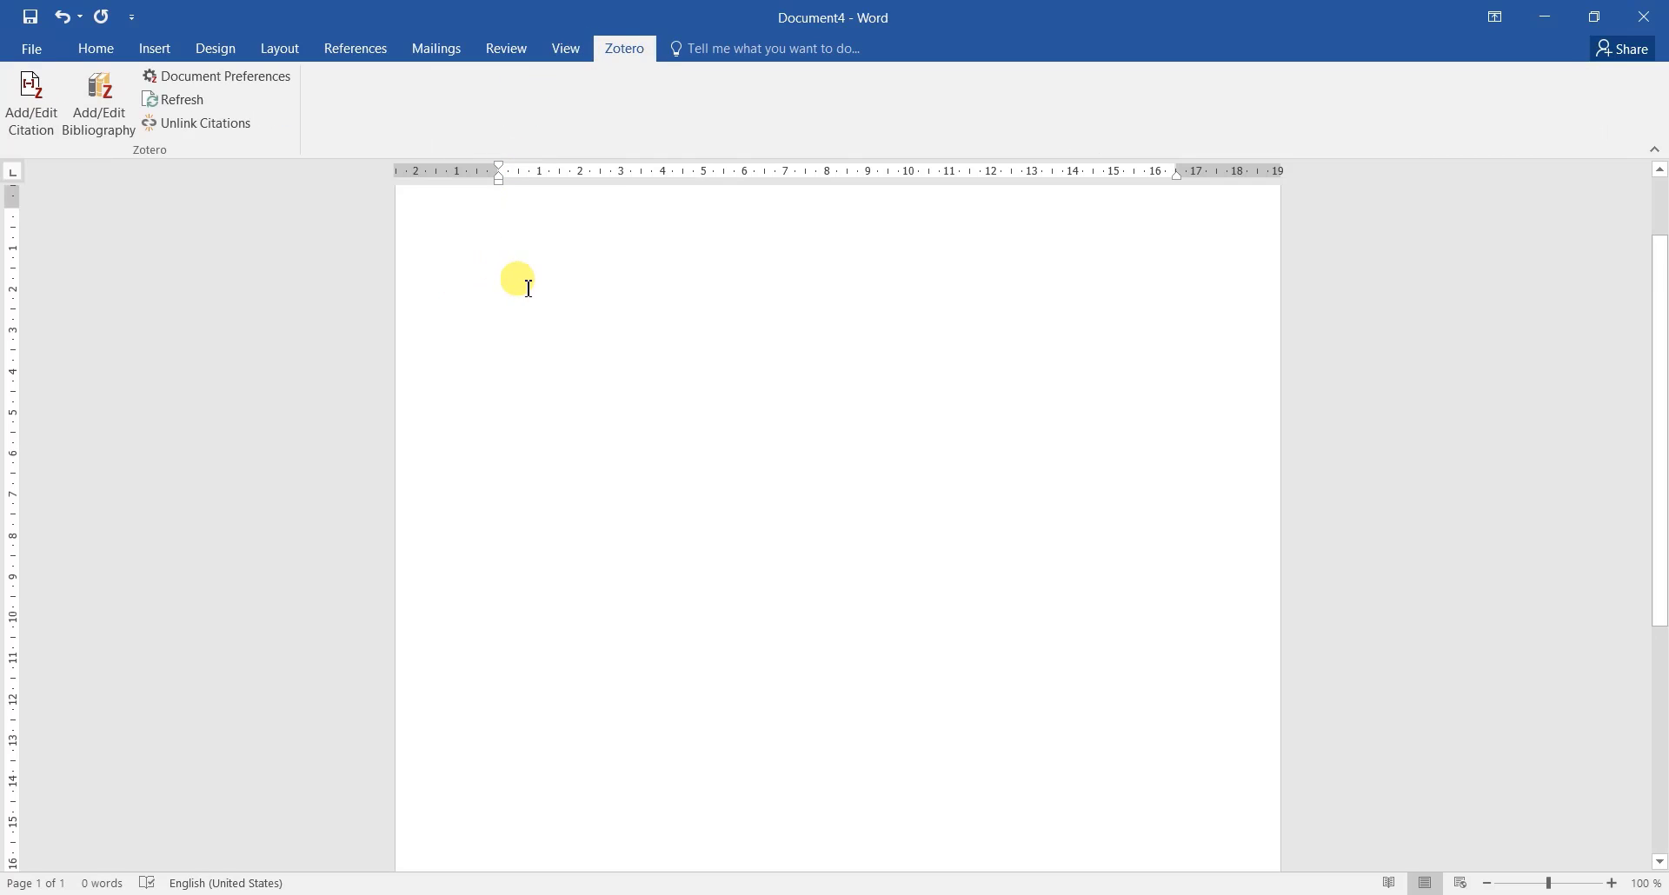
click(28, 132)
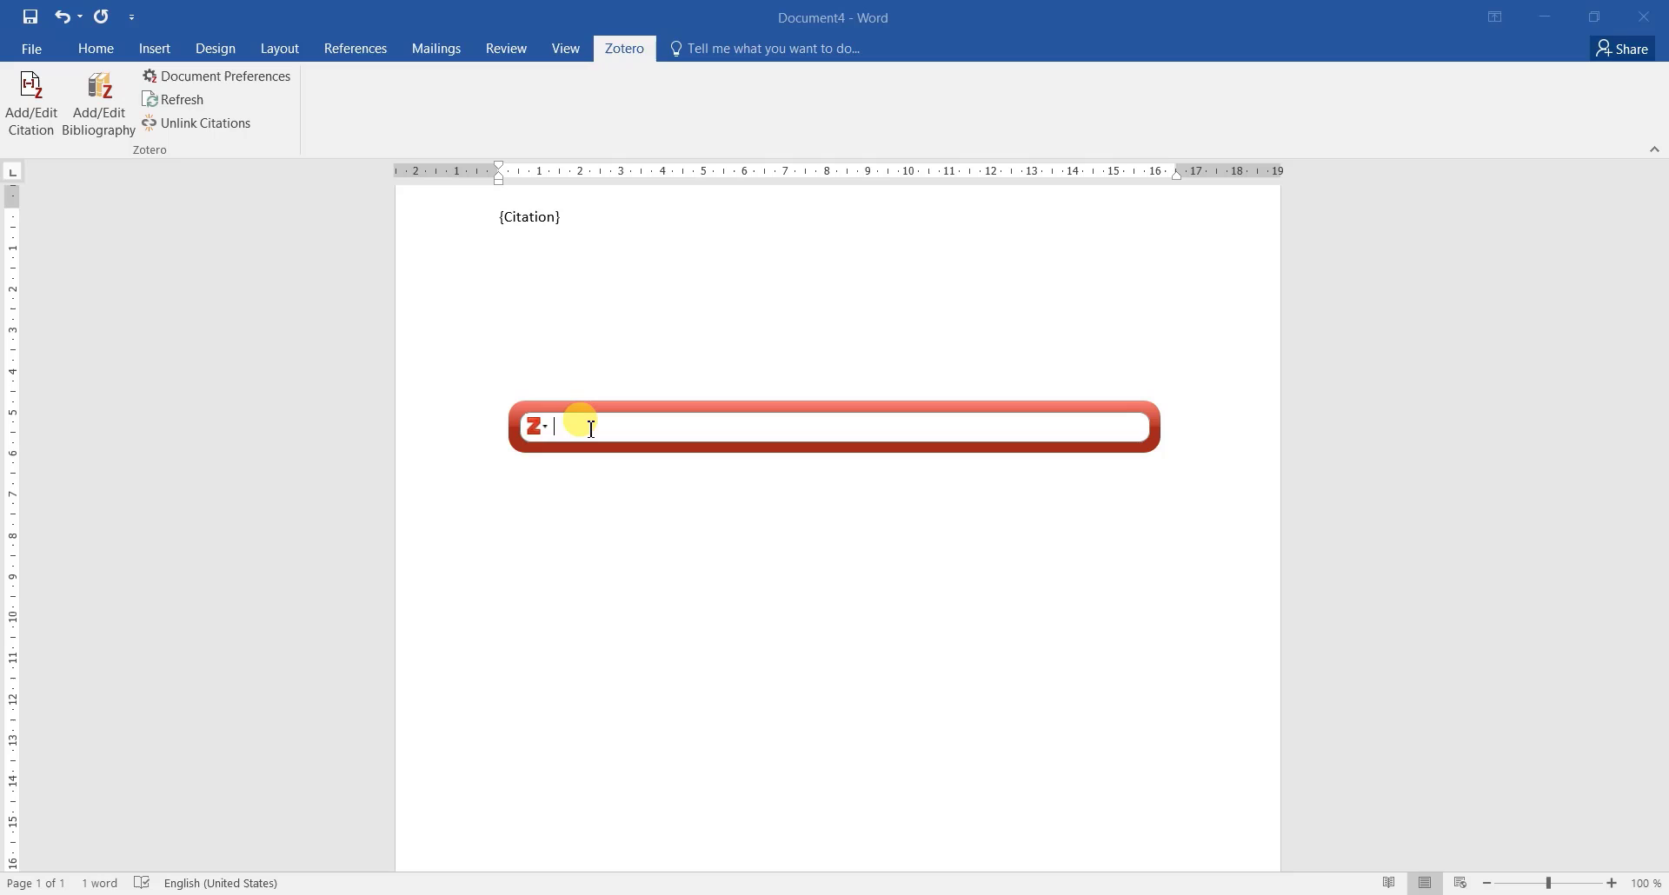
text(s)
text(u)
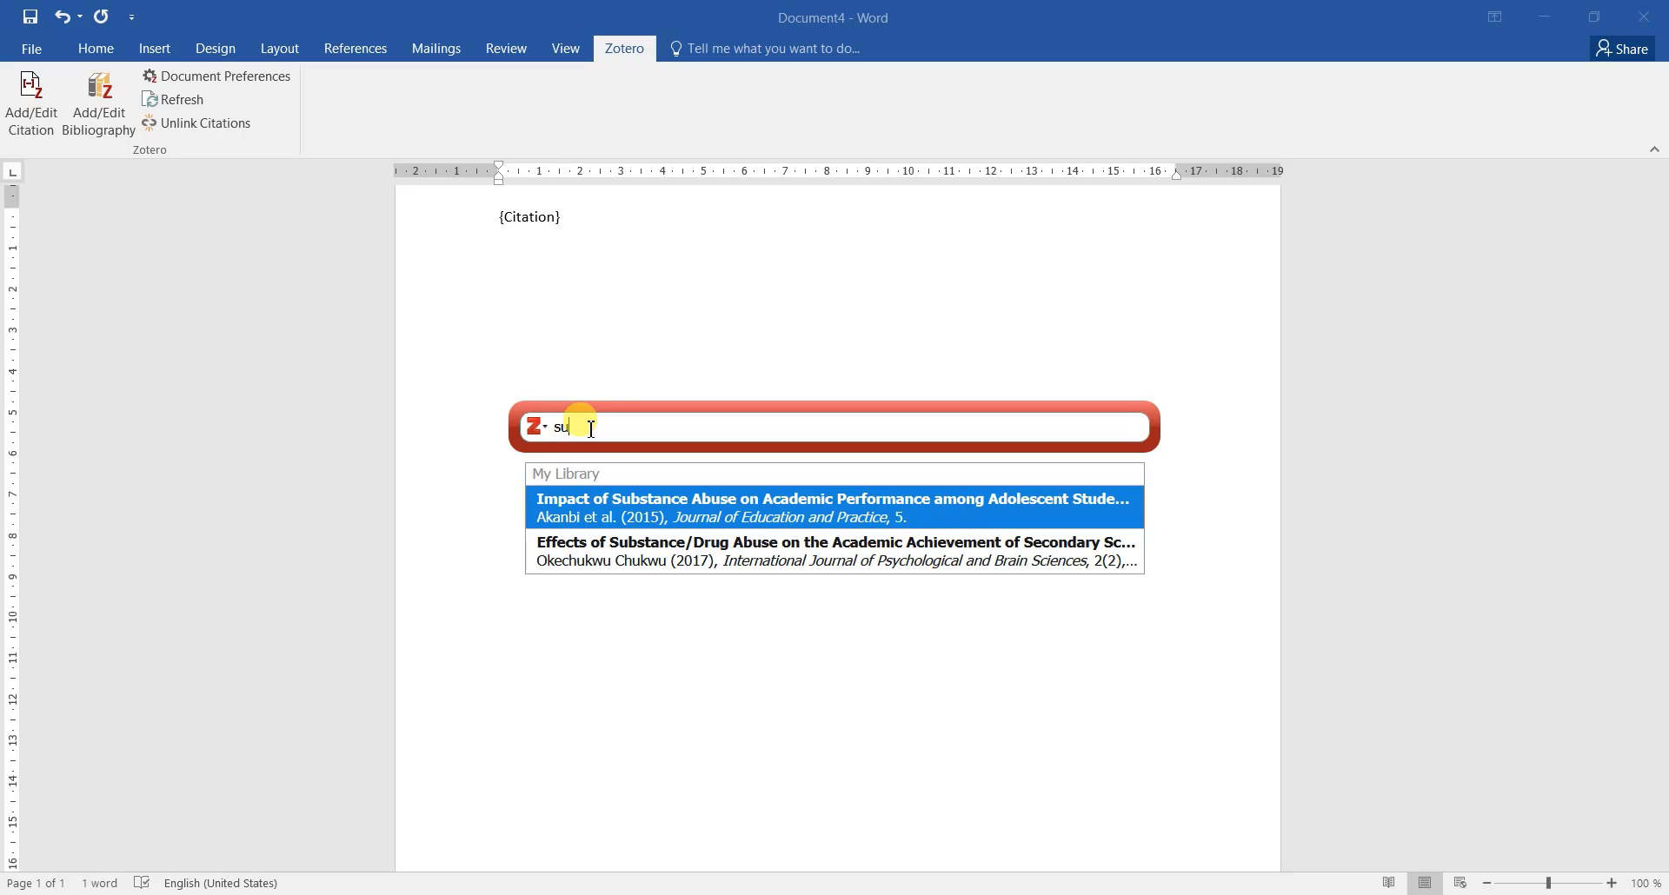
click(639, 522)
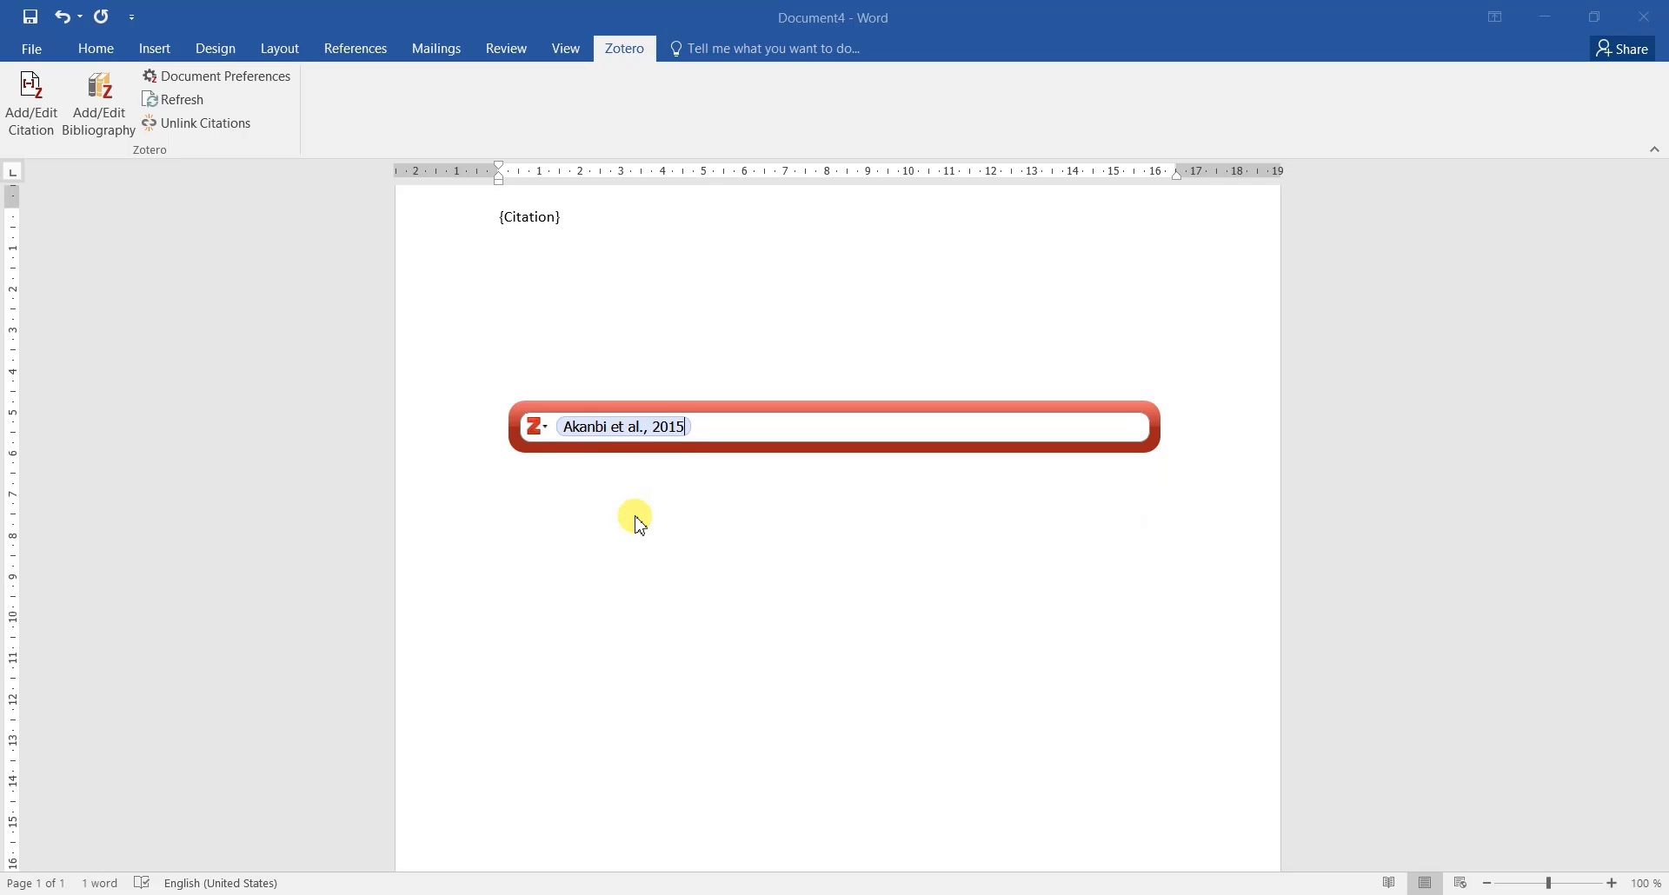
key(Return)
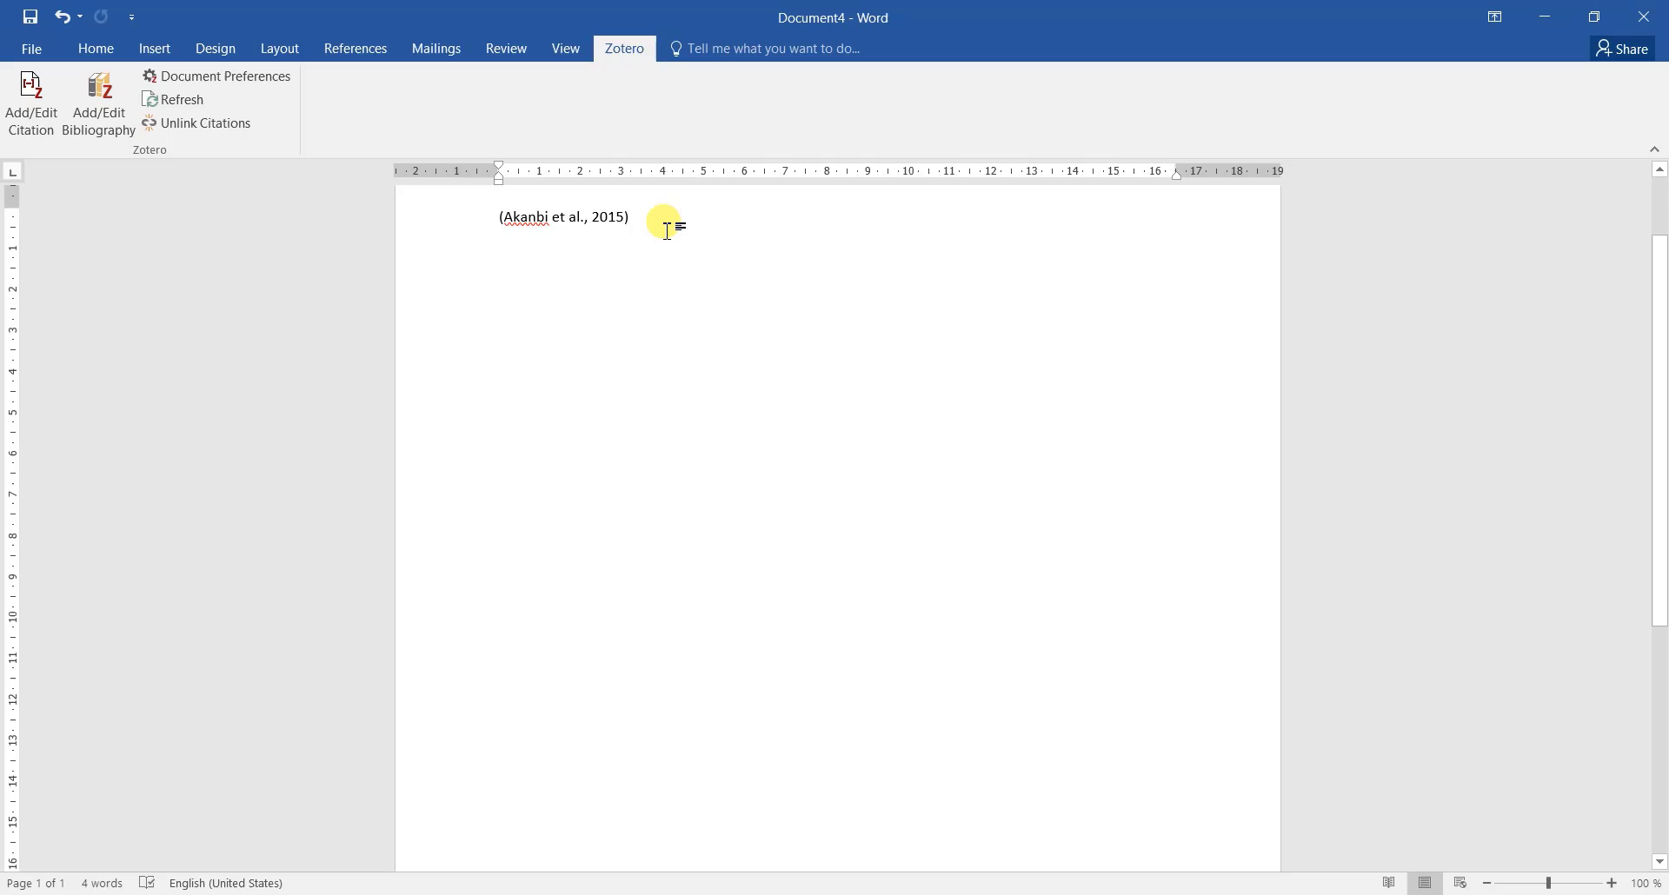
Add the Zotero bibliography on a new line beneath the Akanbi citation.
key(Return)
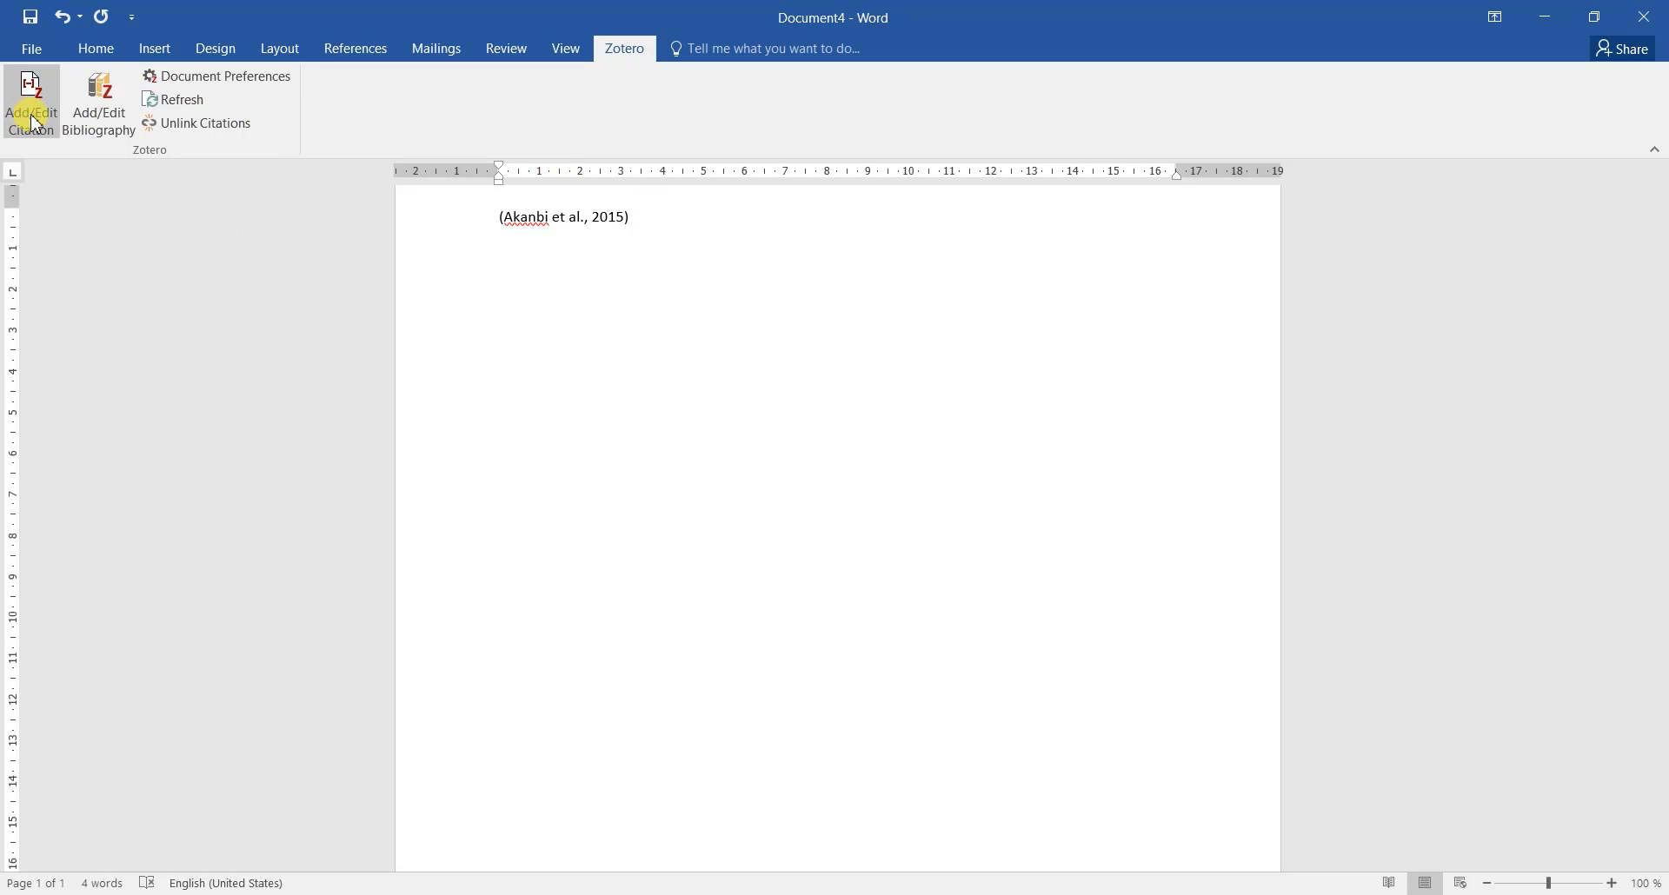
click(102, 136)
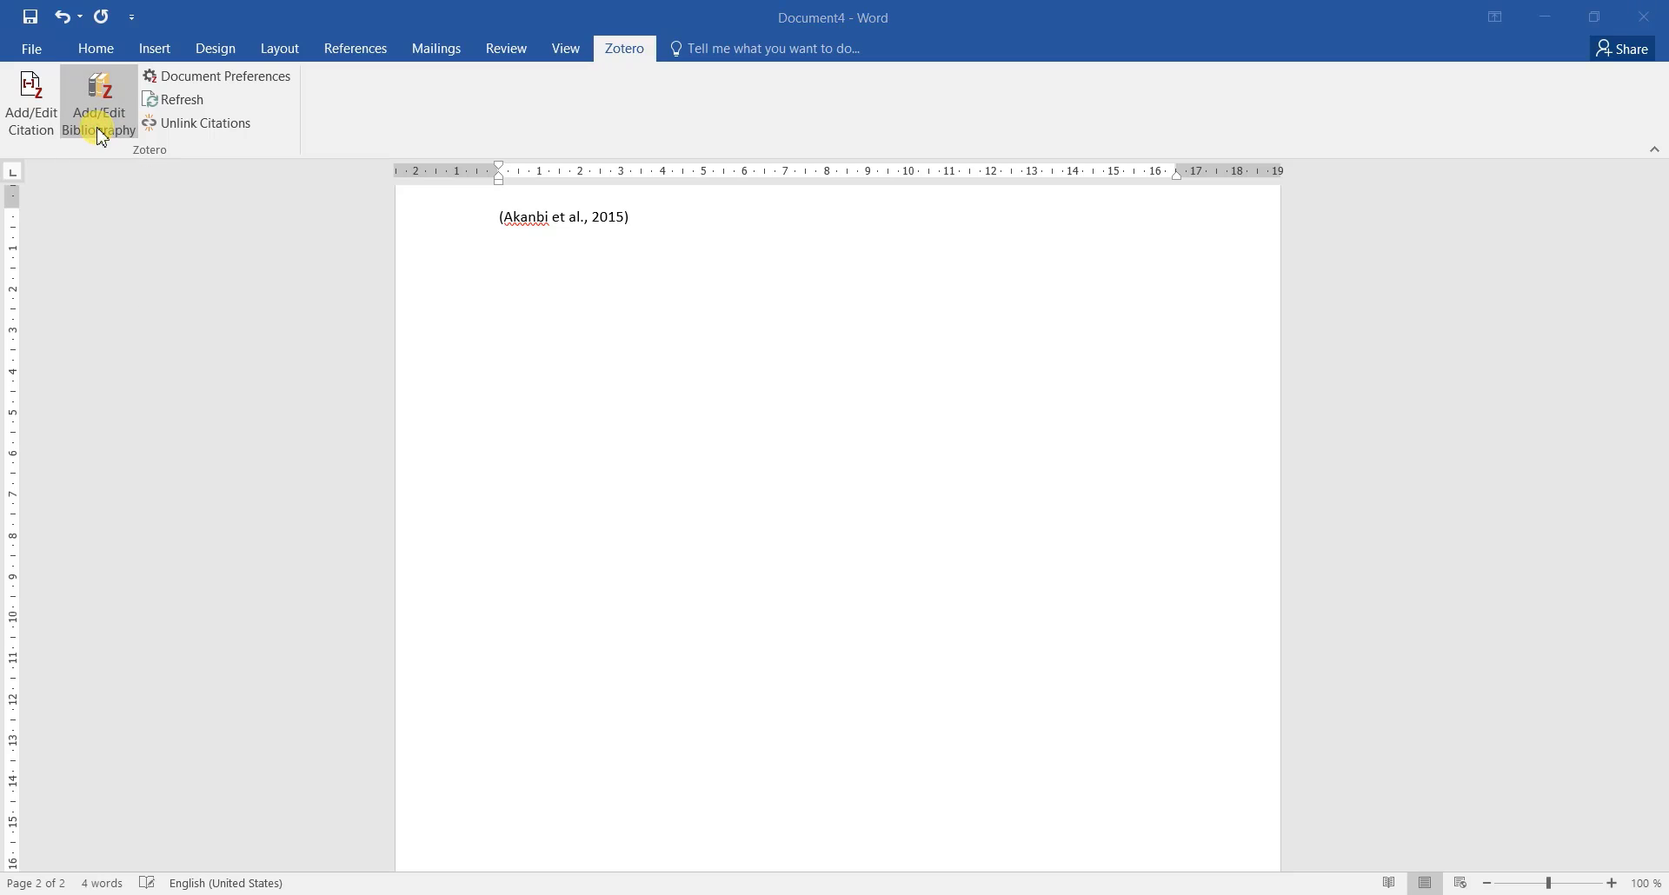